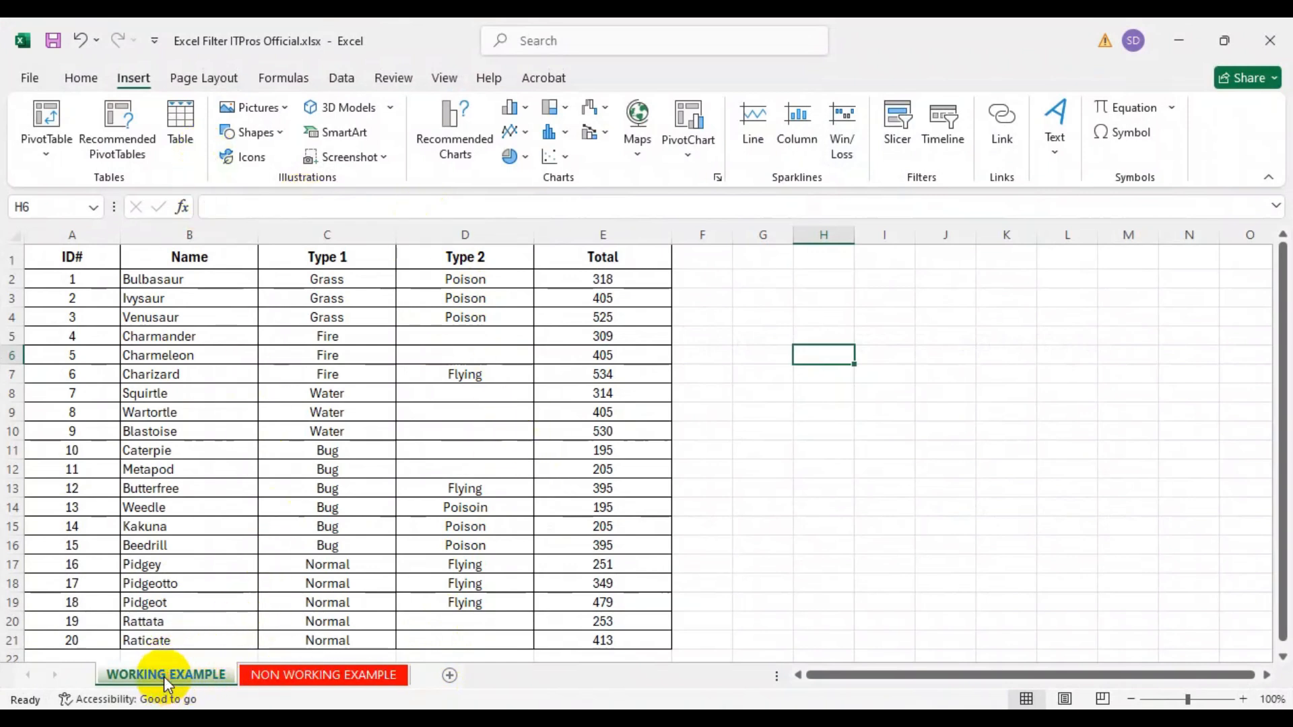
Examine the two example sheets, focusing on the WORKING EXAMPLE data range and its ID#, Name, Type 1, Type 2 and Total columns
click(291, 673)
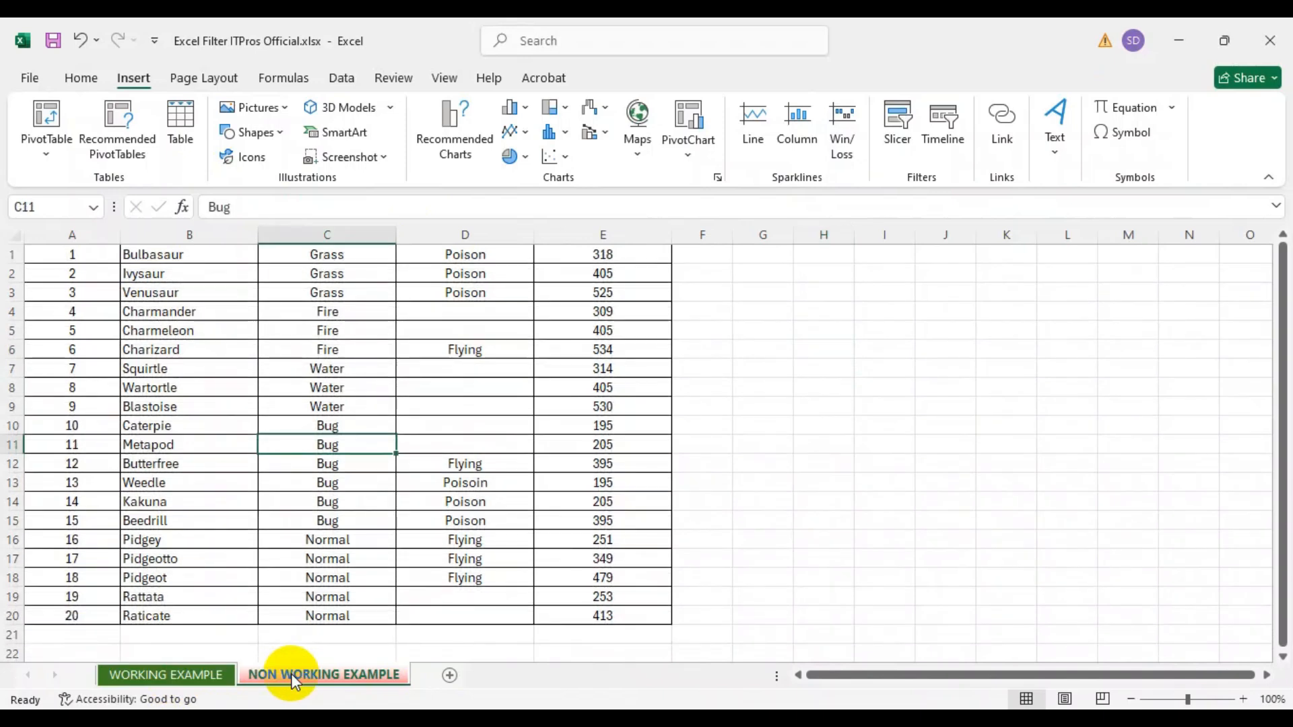
click(177, 673)
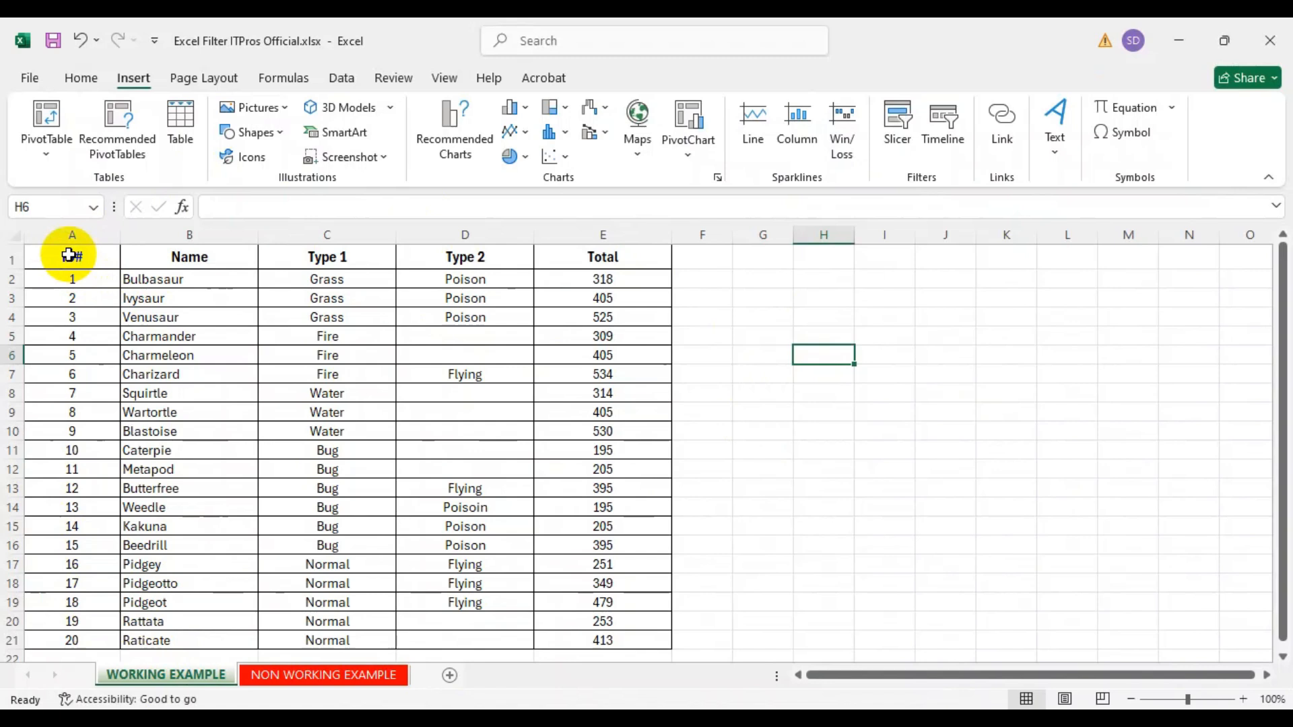
drag(65, 255, 602, 643)
click(702, 431)
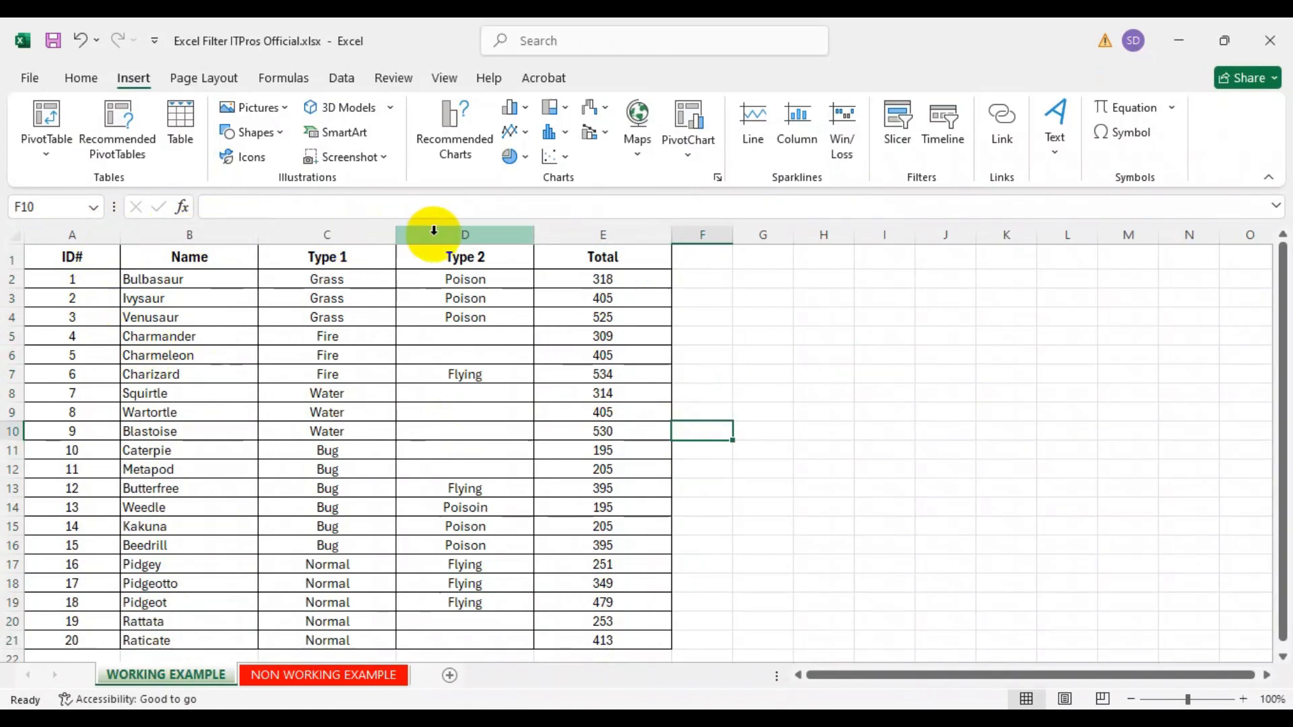
click(82, 231)
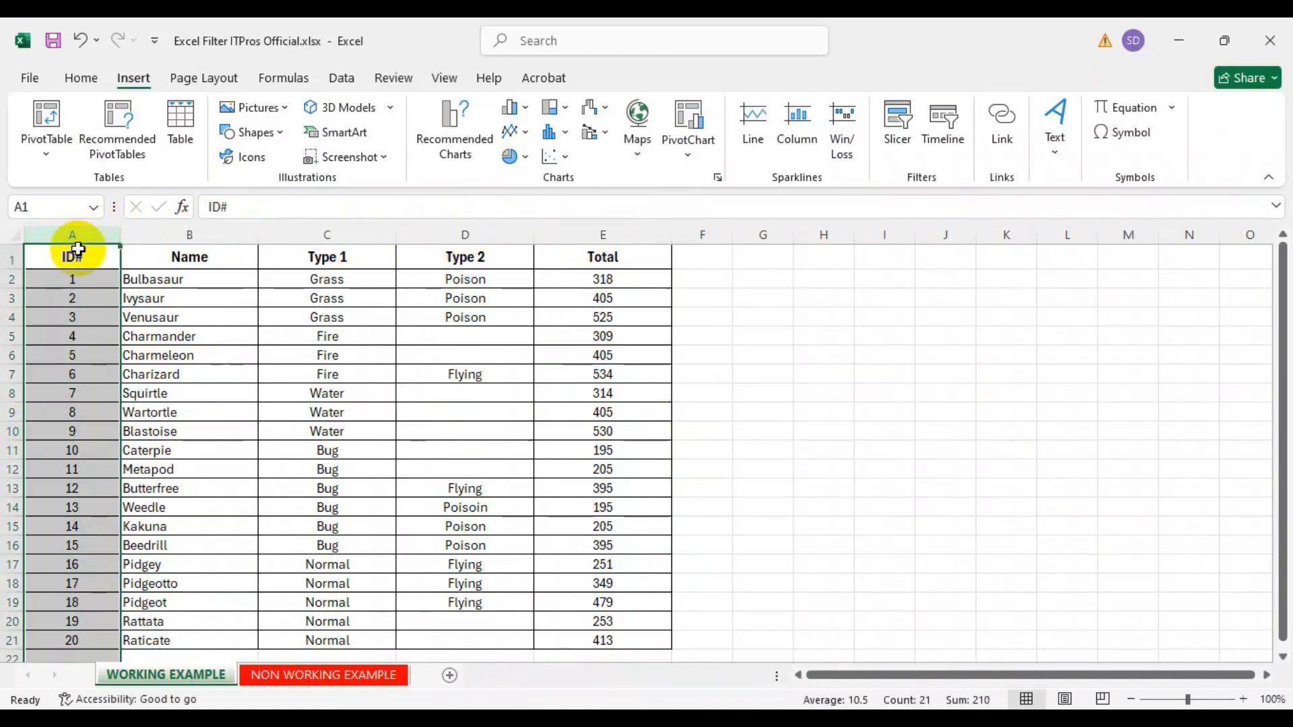
click(189, 233)
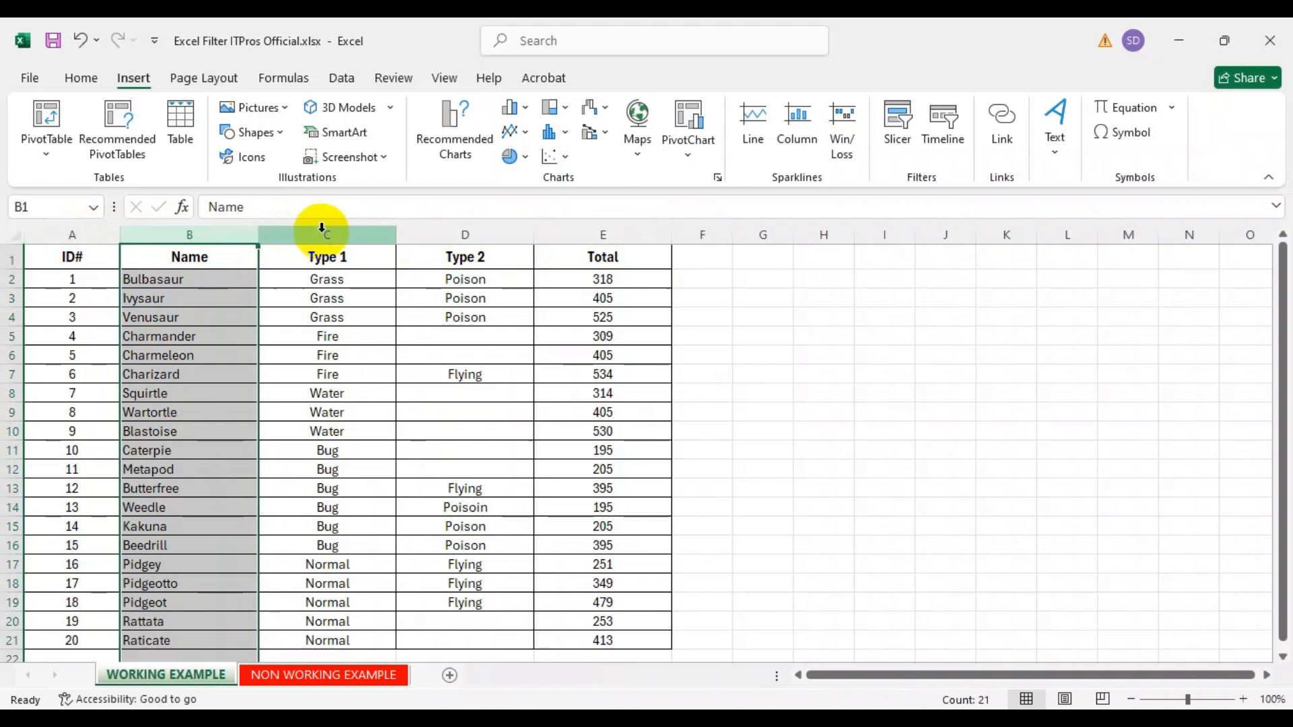
click(330, 231)
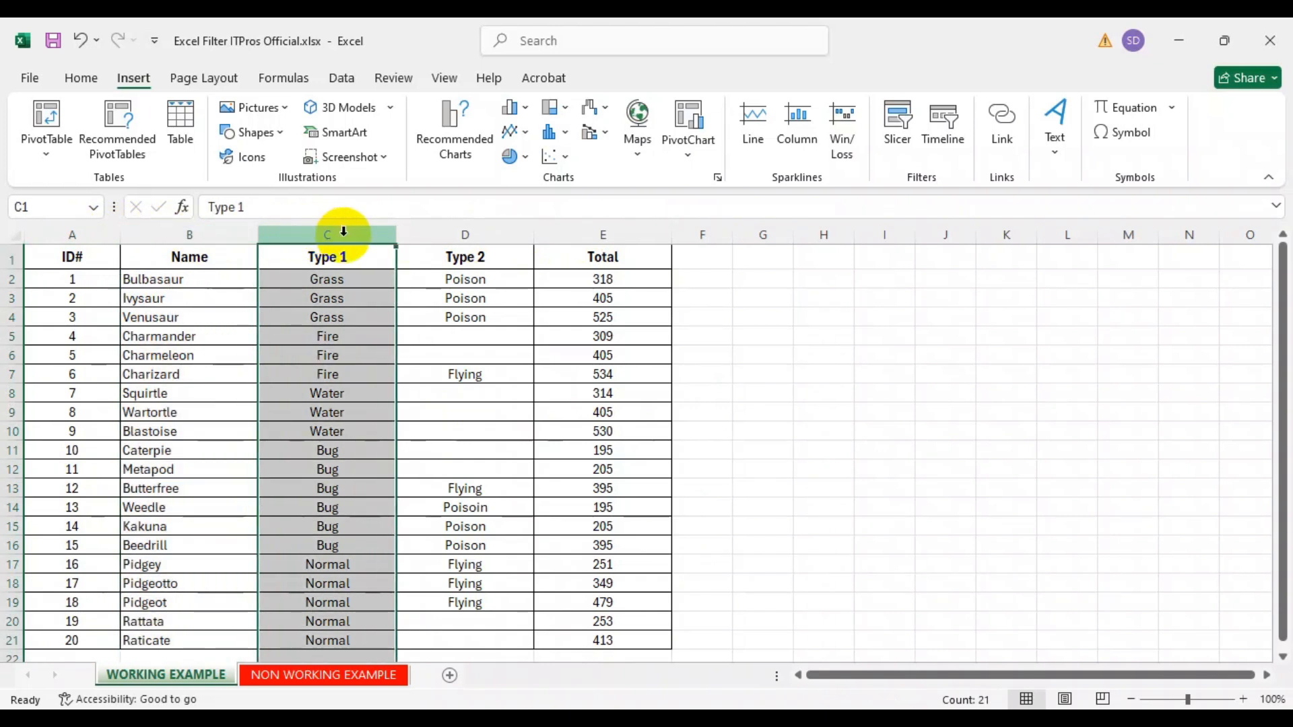
click(472, 232)
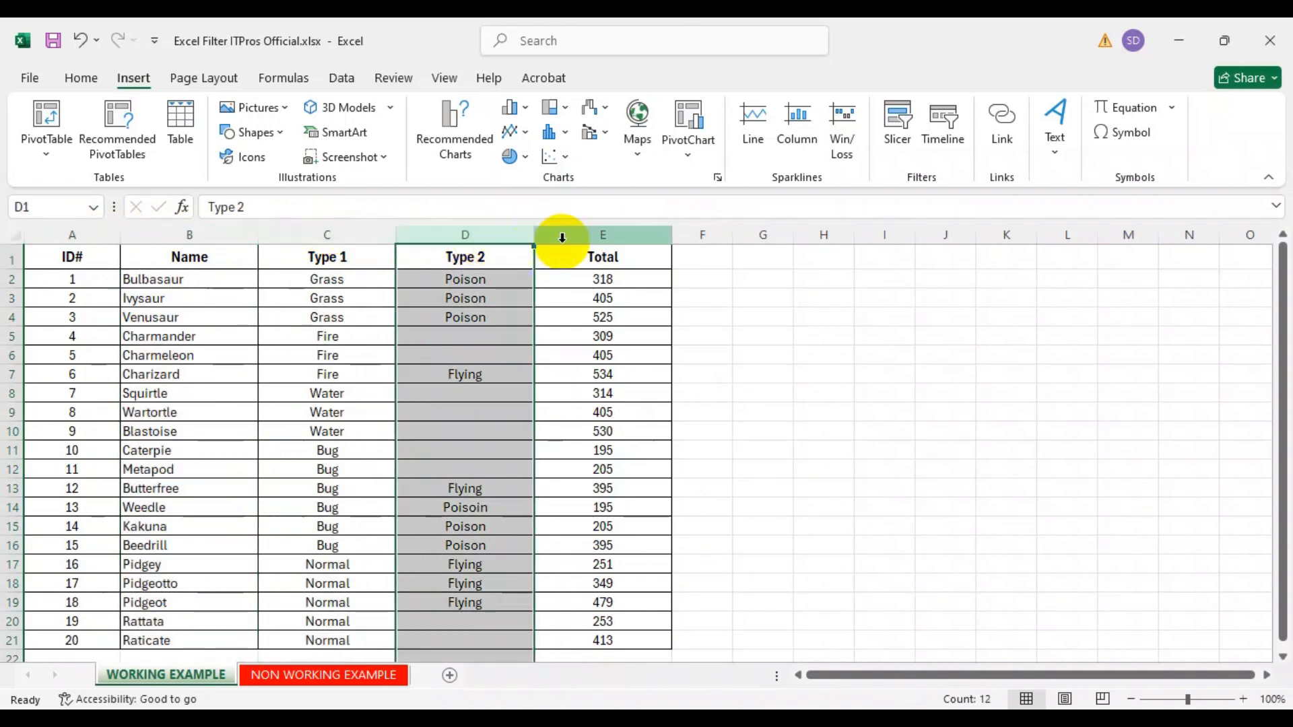
click(618, 233)
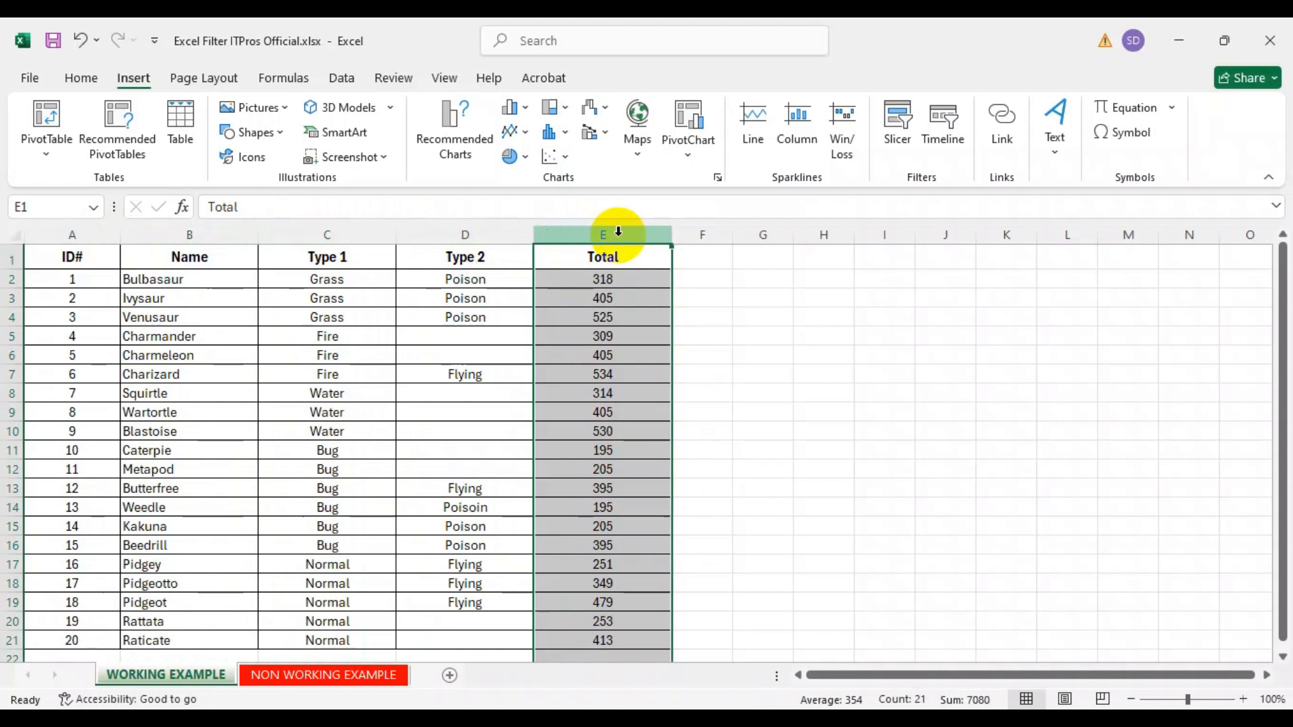
click(229, 353)
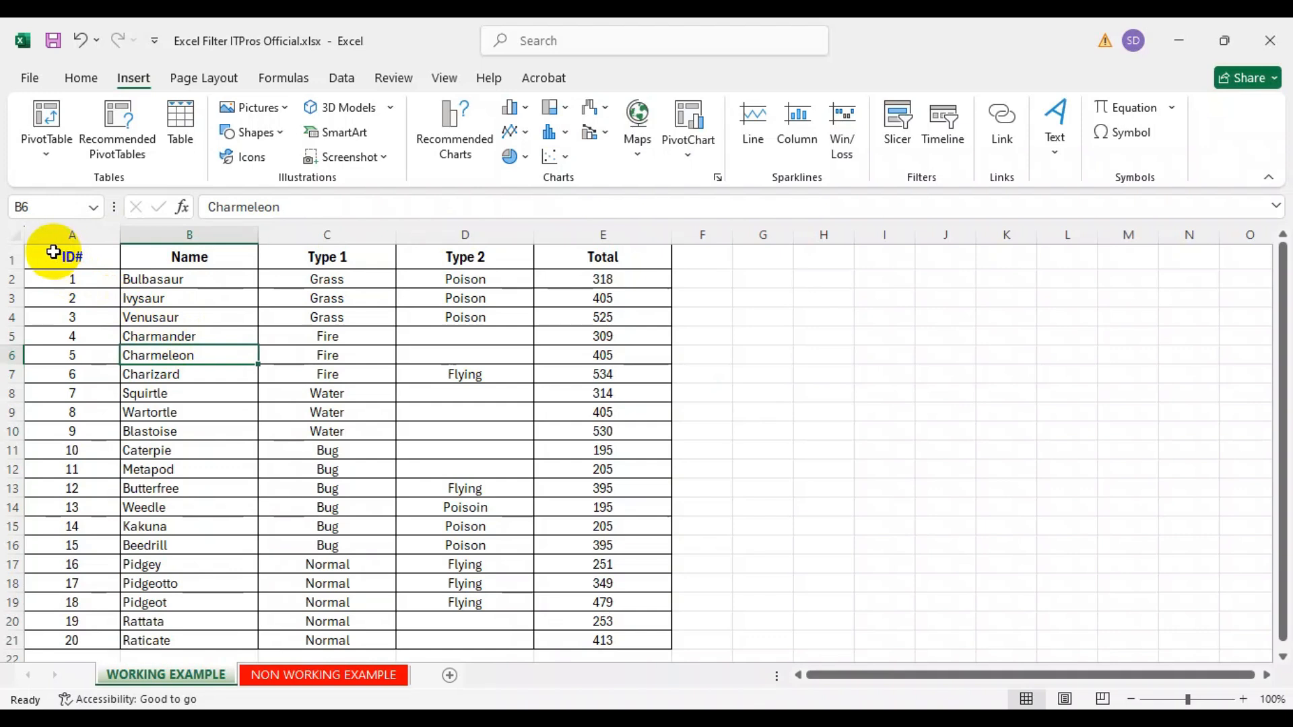
Add filters to the header row A1:E1 of the WORKING EXAMPLE sheet
drag(53, 252, 607, 254)
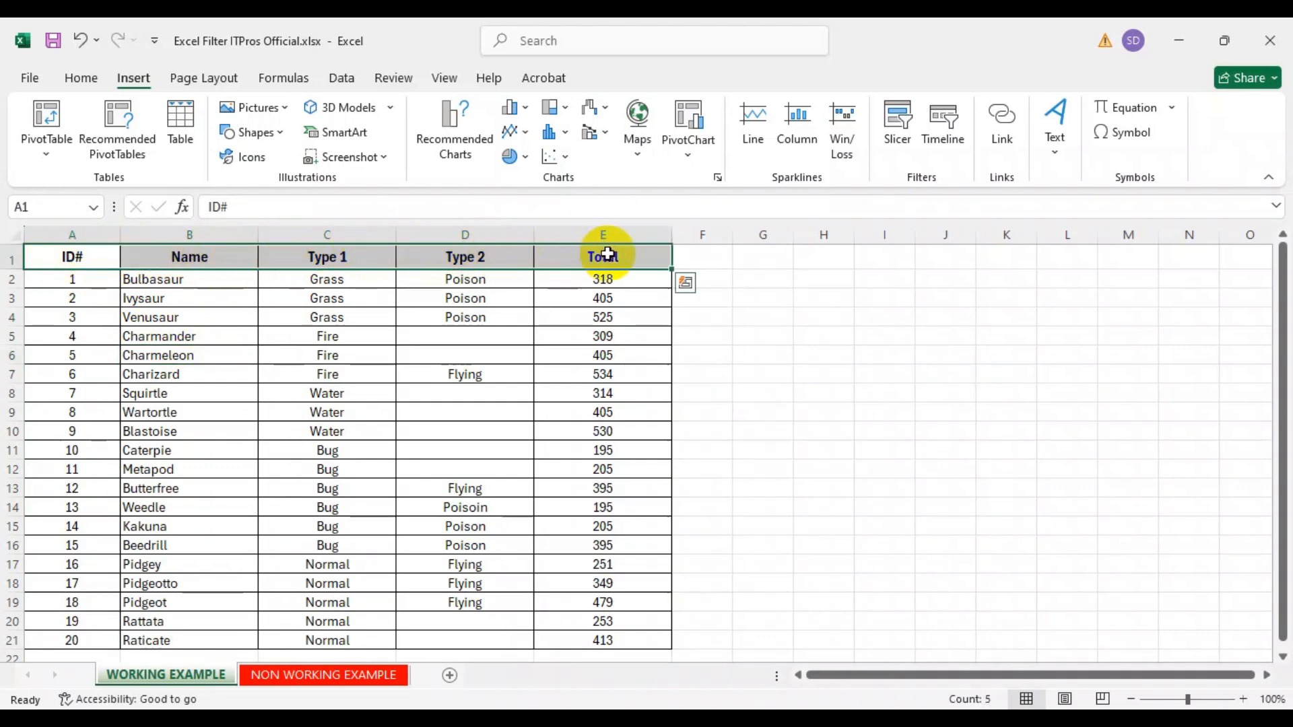
click(81, 78)
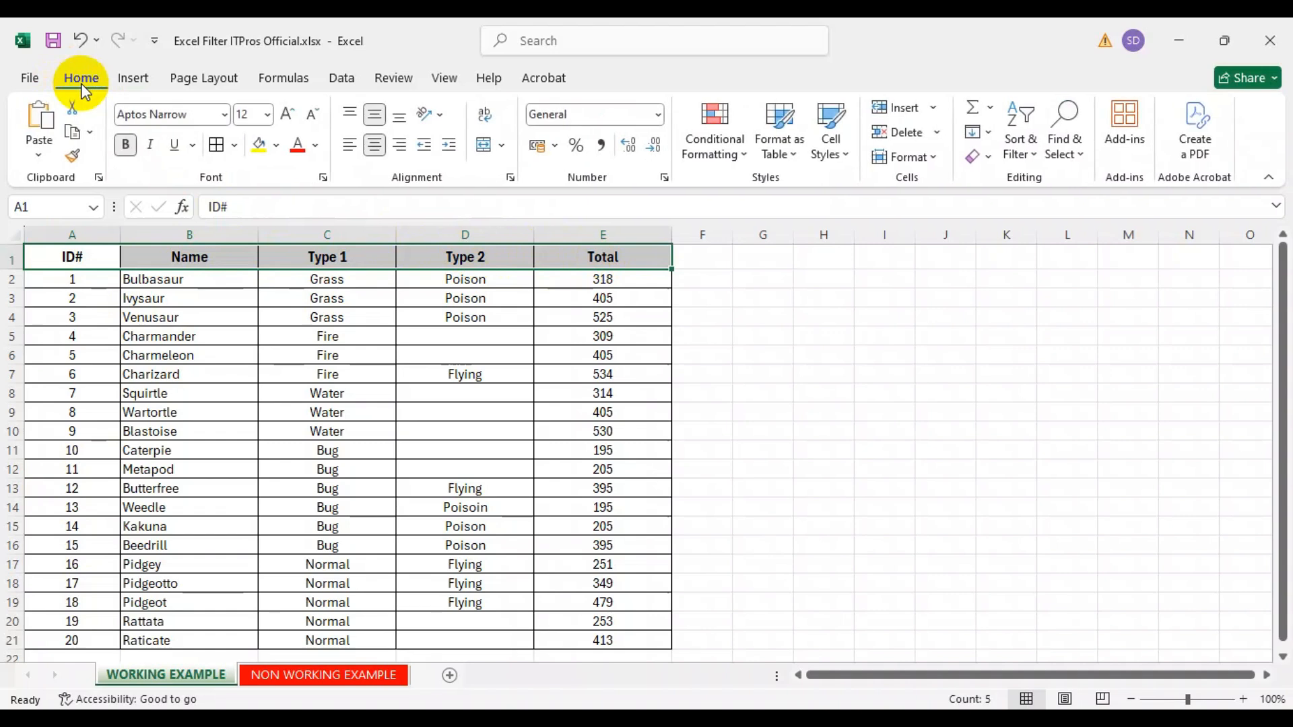
click(1030, 158)
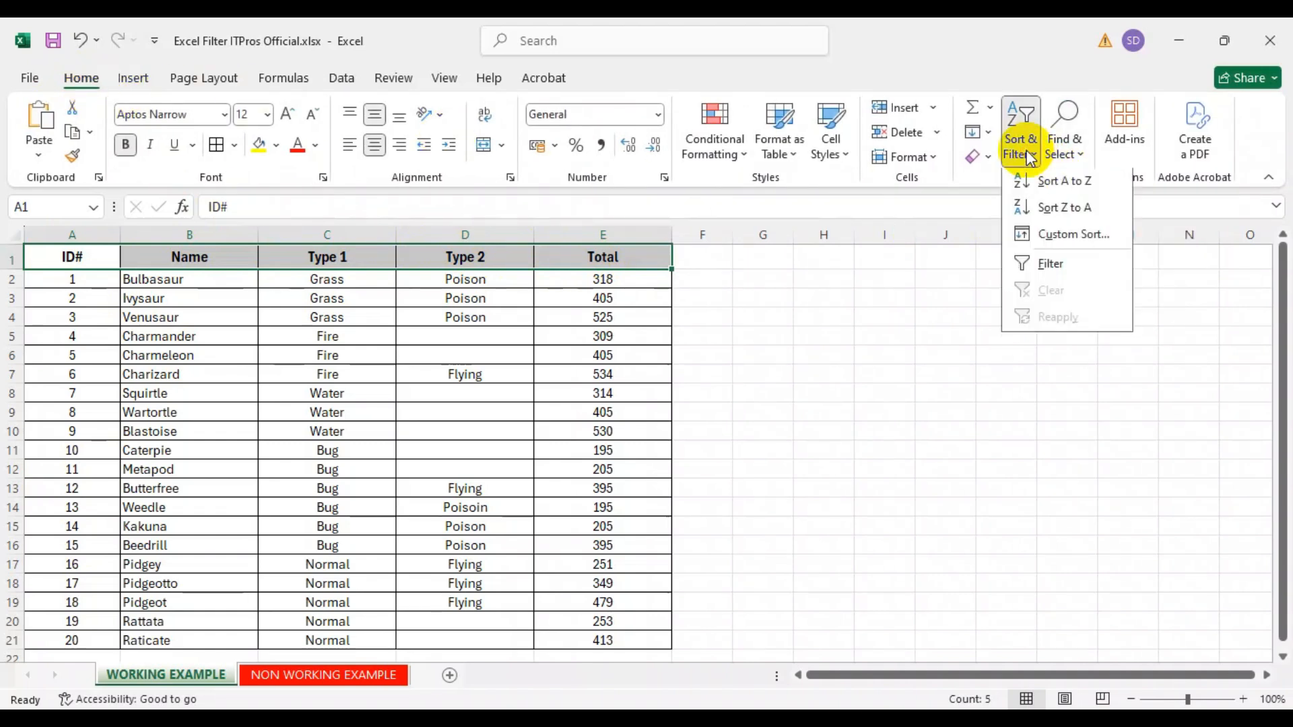
click(1055, 265)
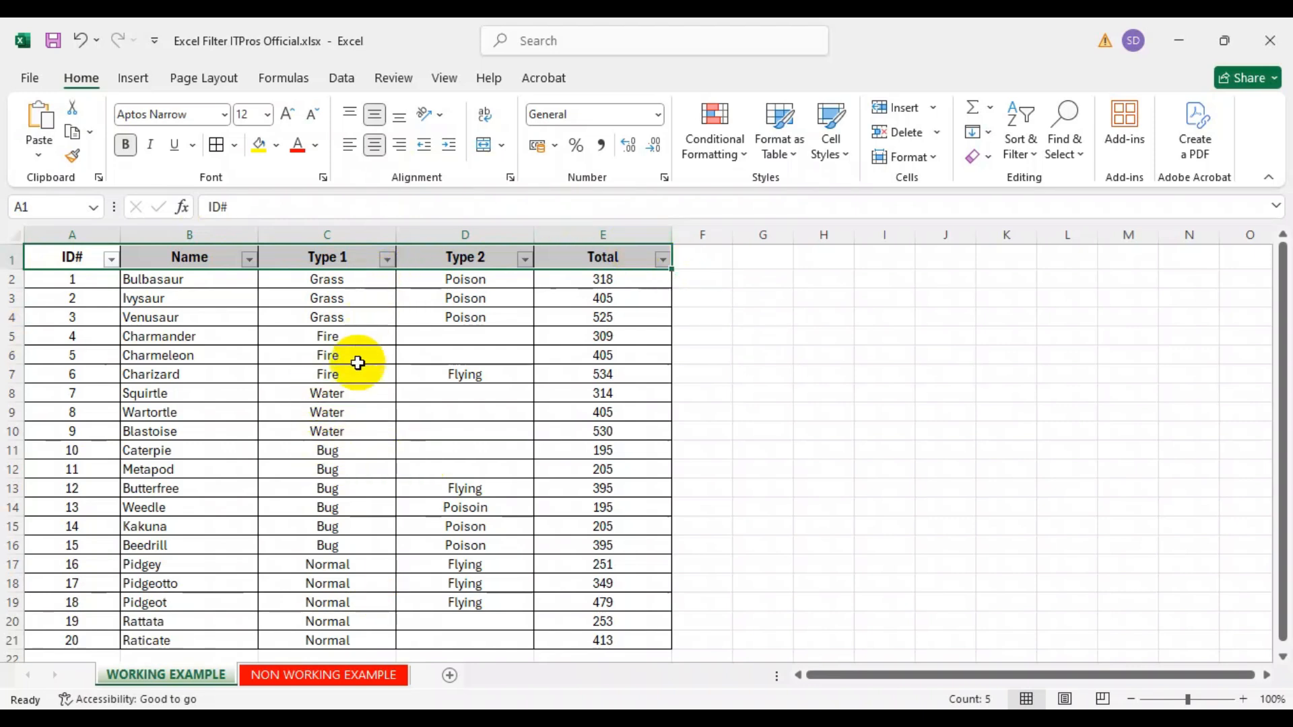
Look through the different Type 1 categories listed in column C
click(347, 338)
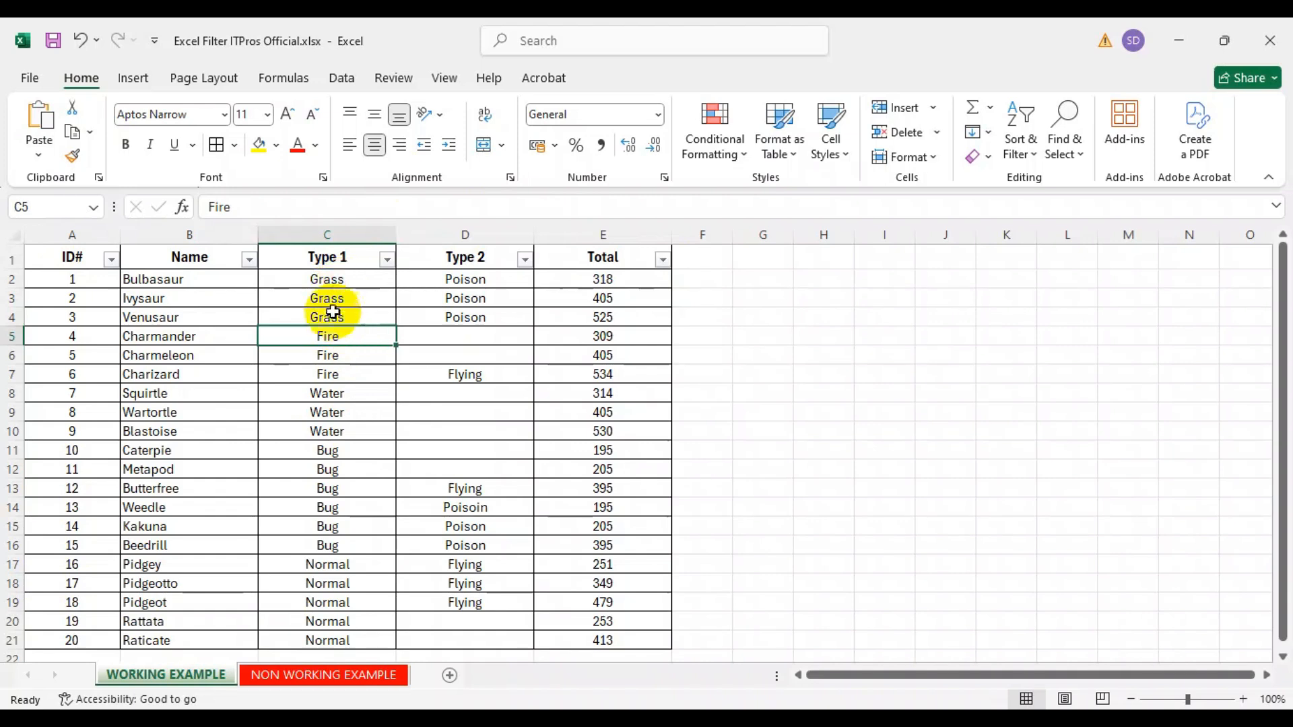
click(346, 279)
click(338, 336)
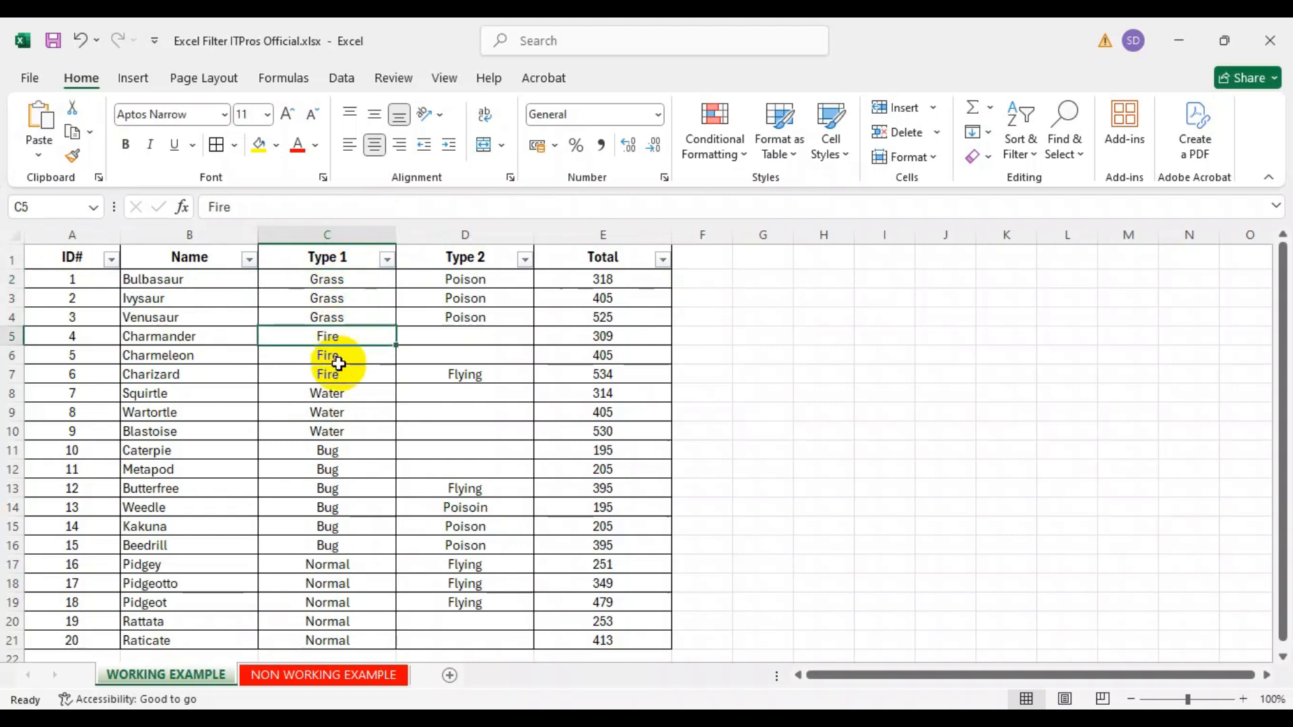
click(338, 412)
click(338, 450)
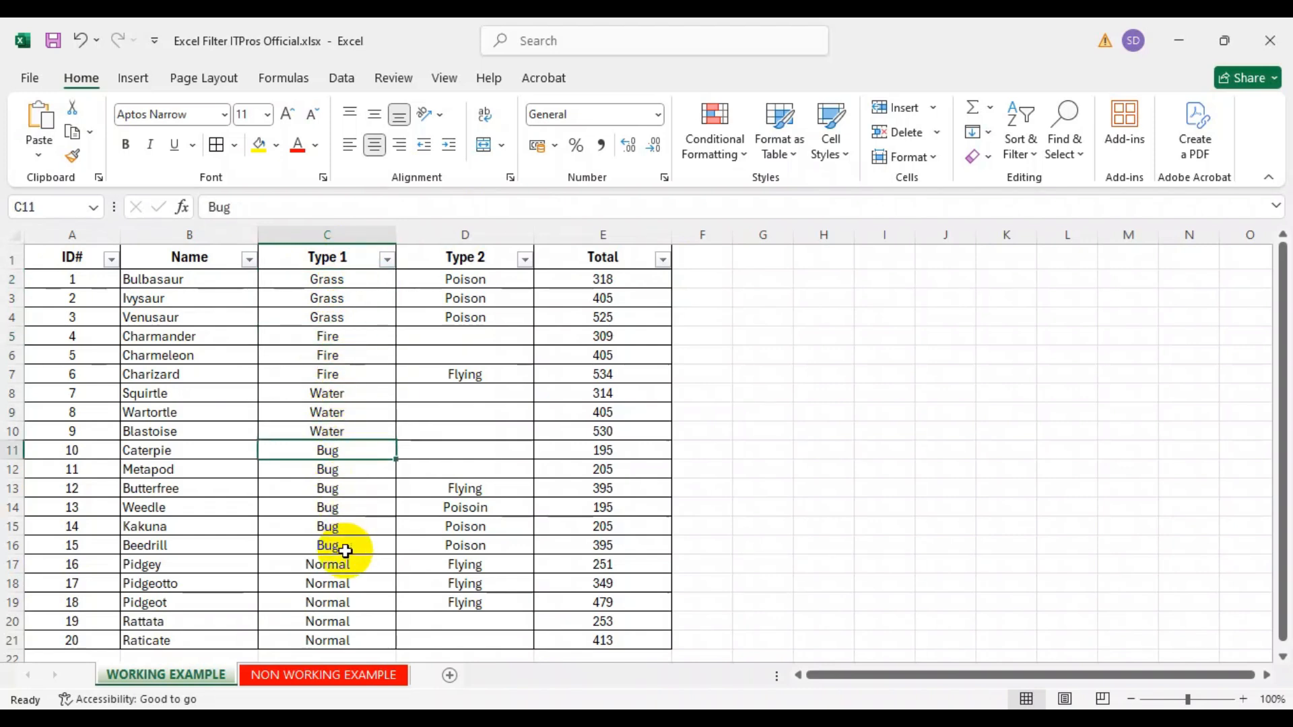
click(342, 565)
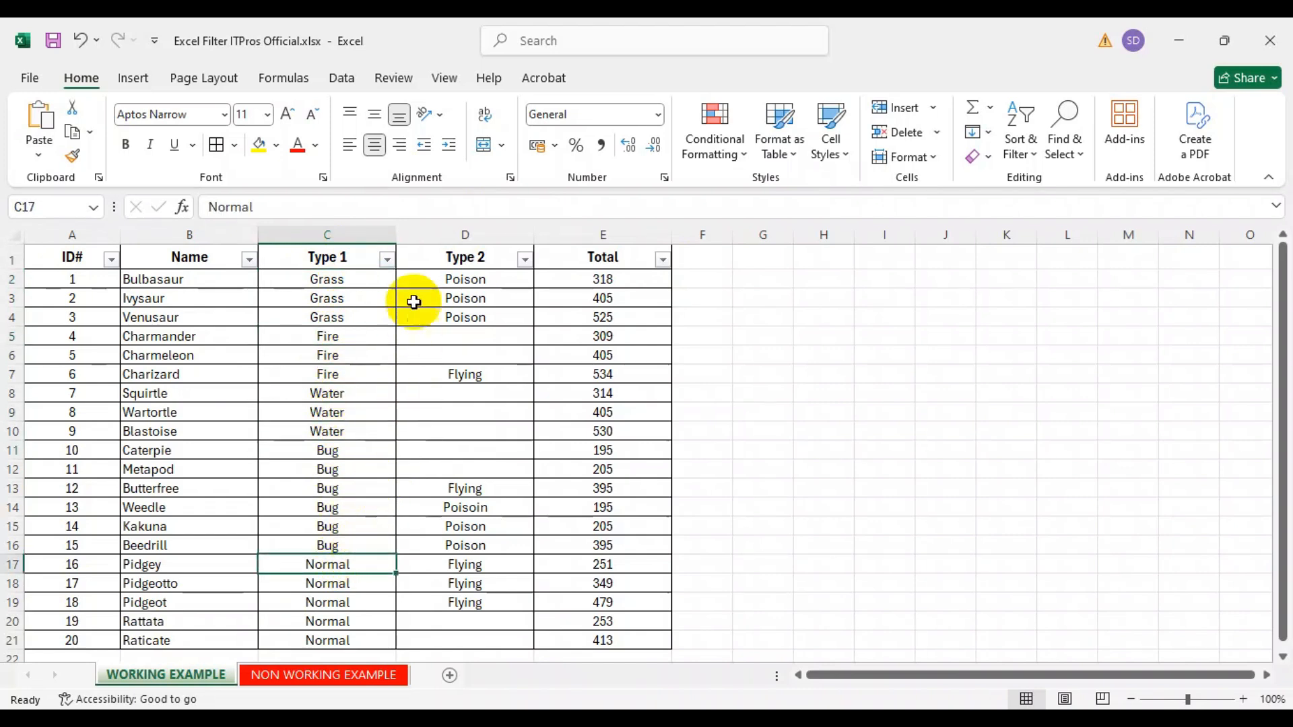
Filter the Type 1 column to show only Bug entries and check the filtered cells
click(387, 260)
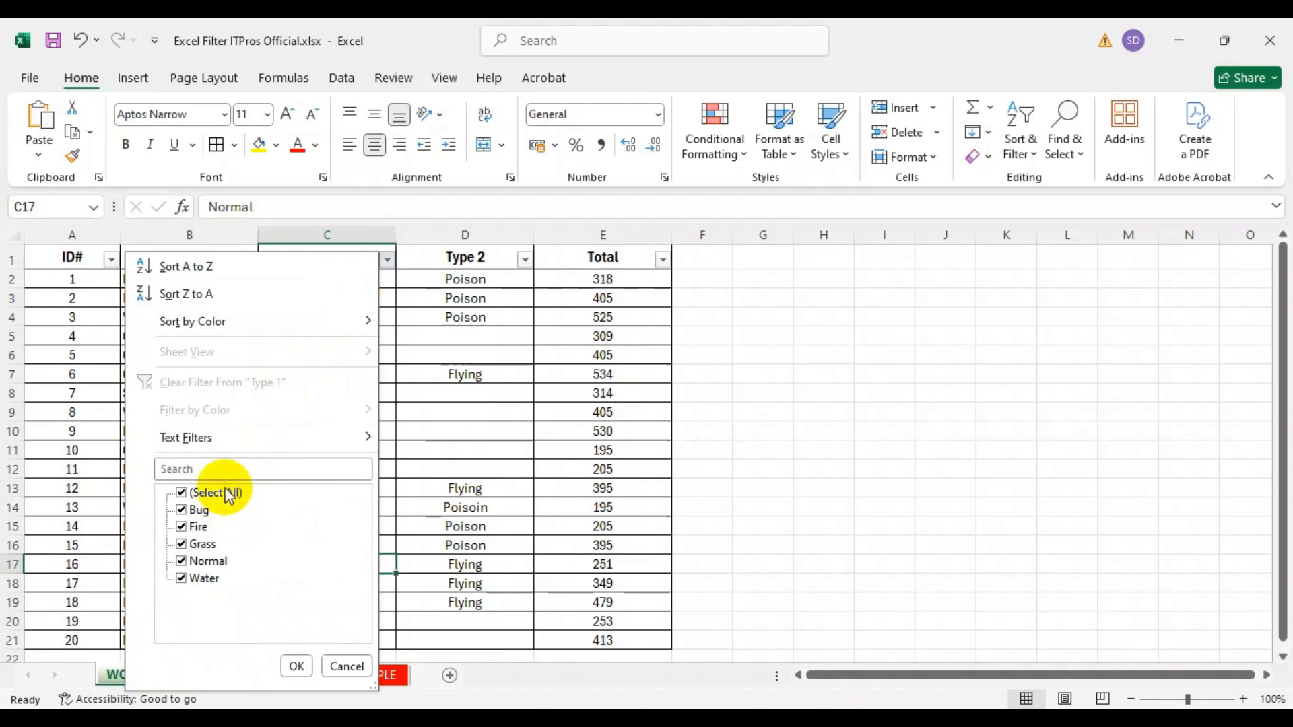
click(187, 495)
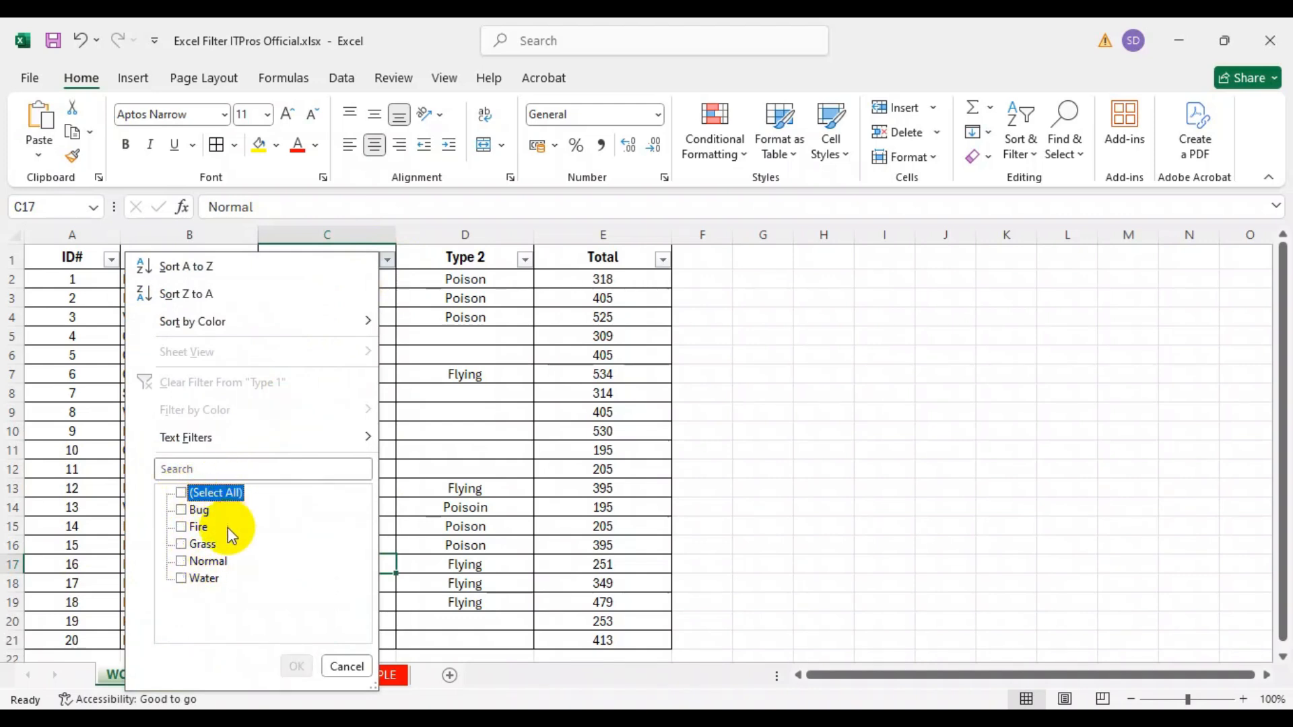
click(185, 511)
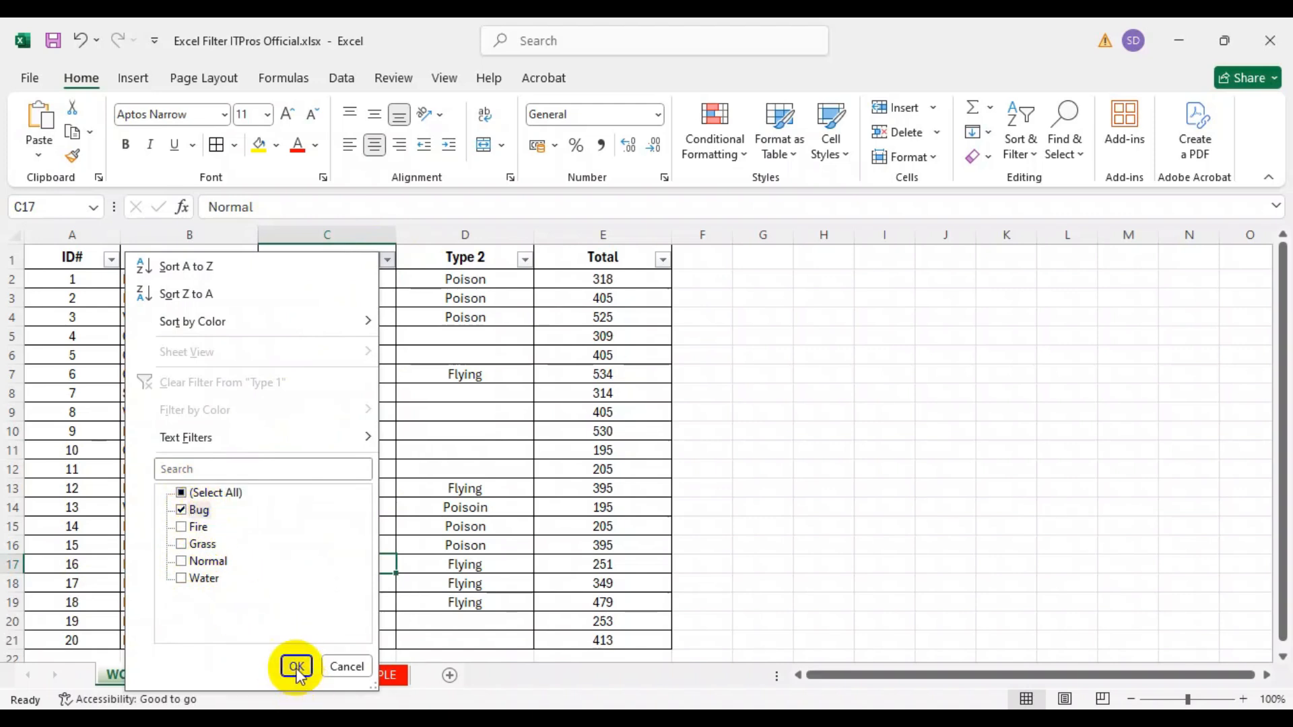
click(296, 667)
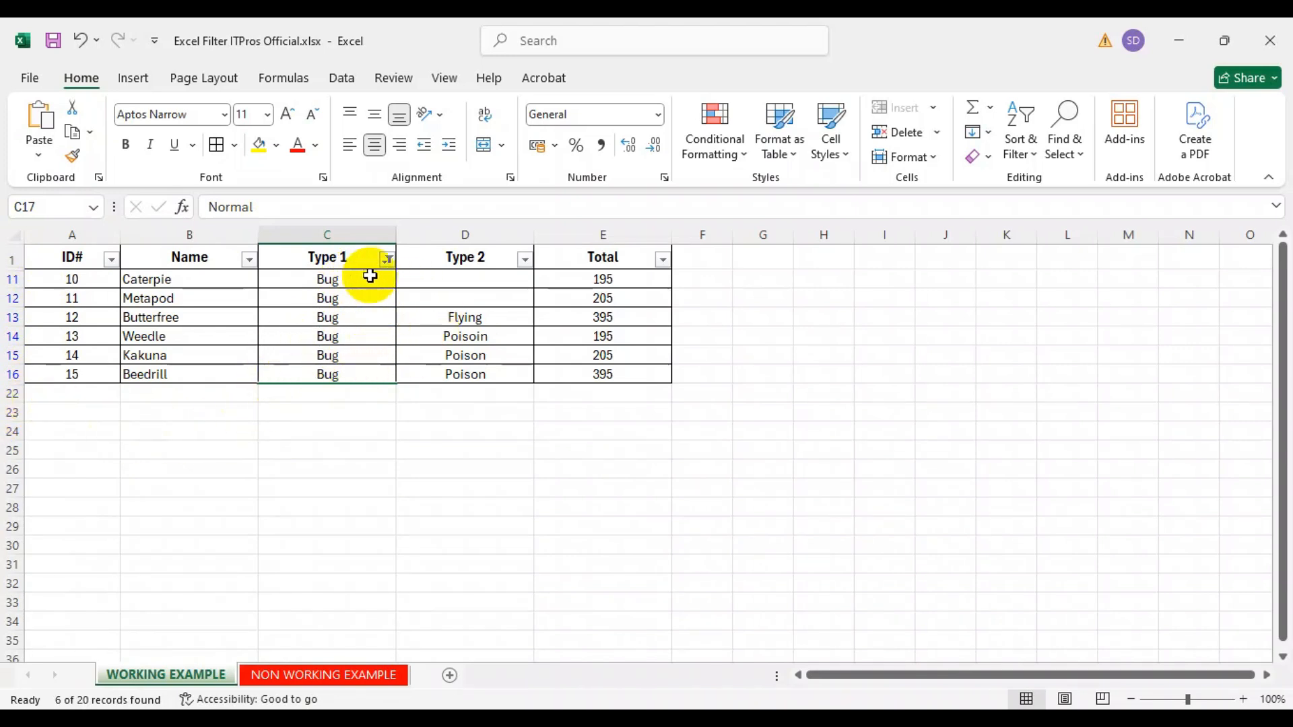
drag(351, 280, 347, 370)
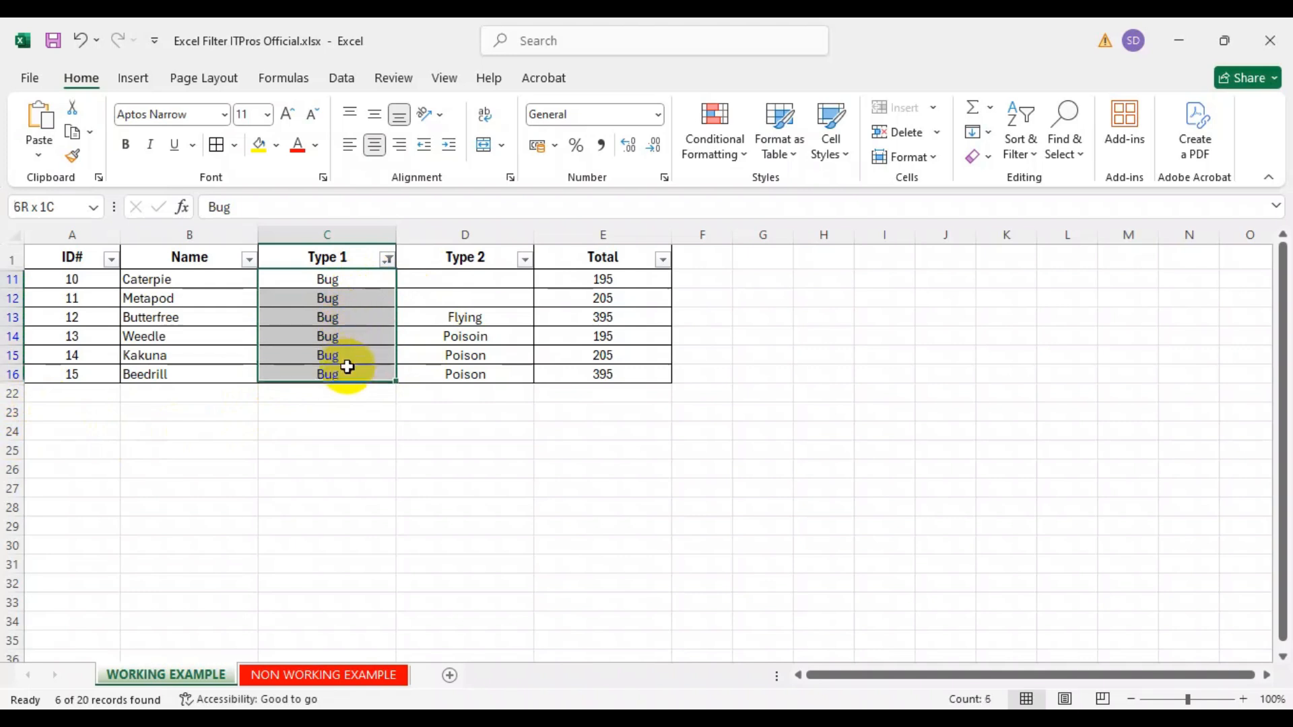
click(344, 260)
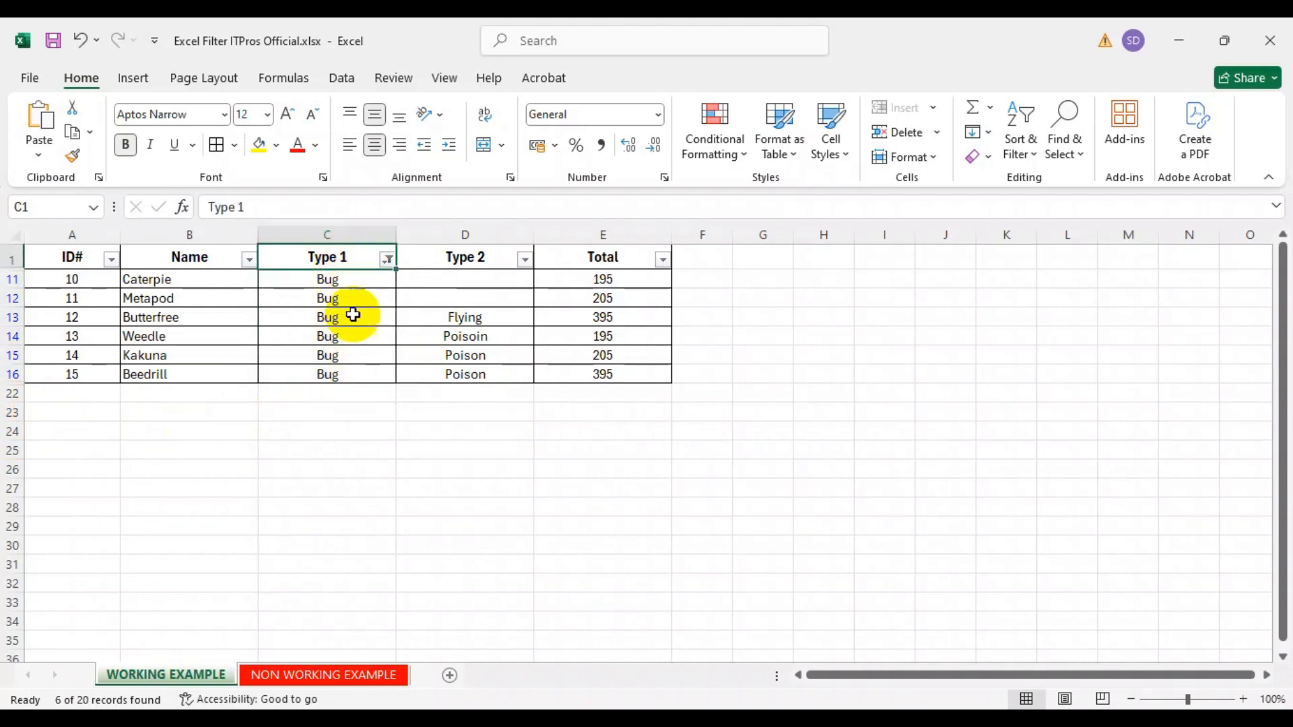
drag(351, 278, 345, 384)
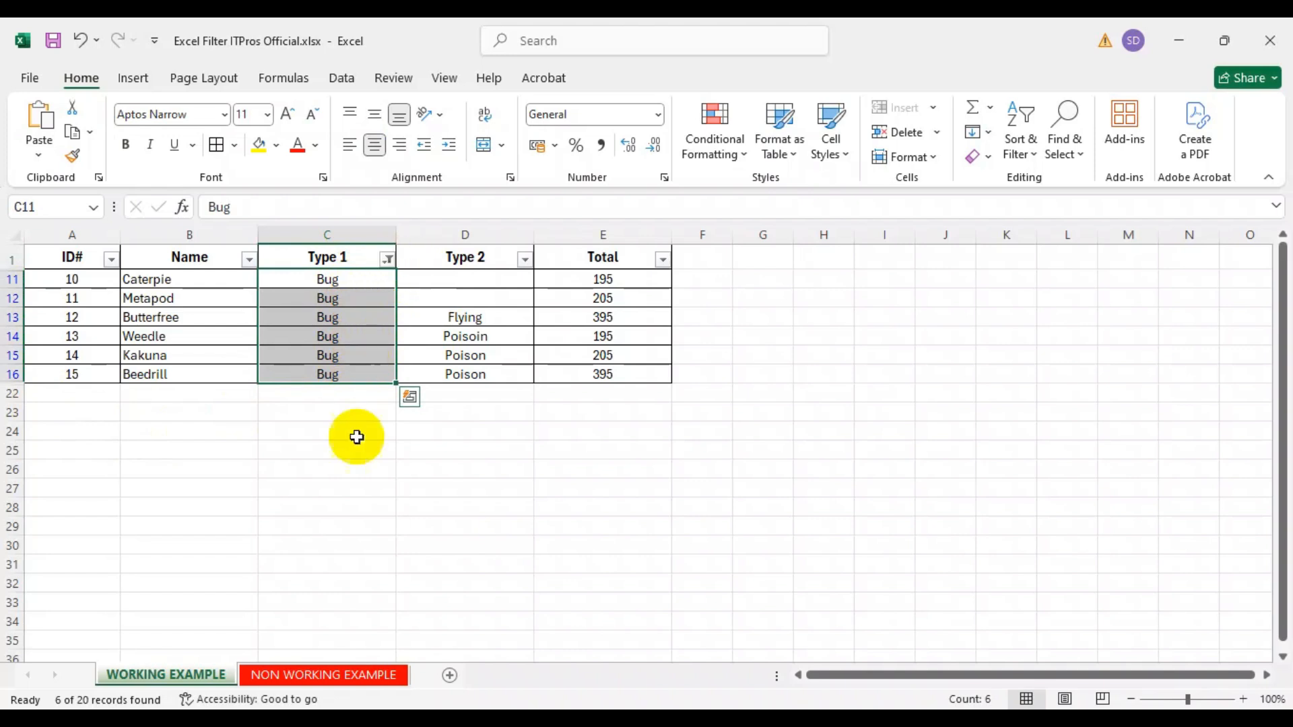
click(340, 469)
Reselect all values in the Type 1 filter to show every row again
click(388, 259)
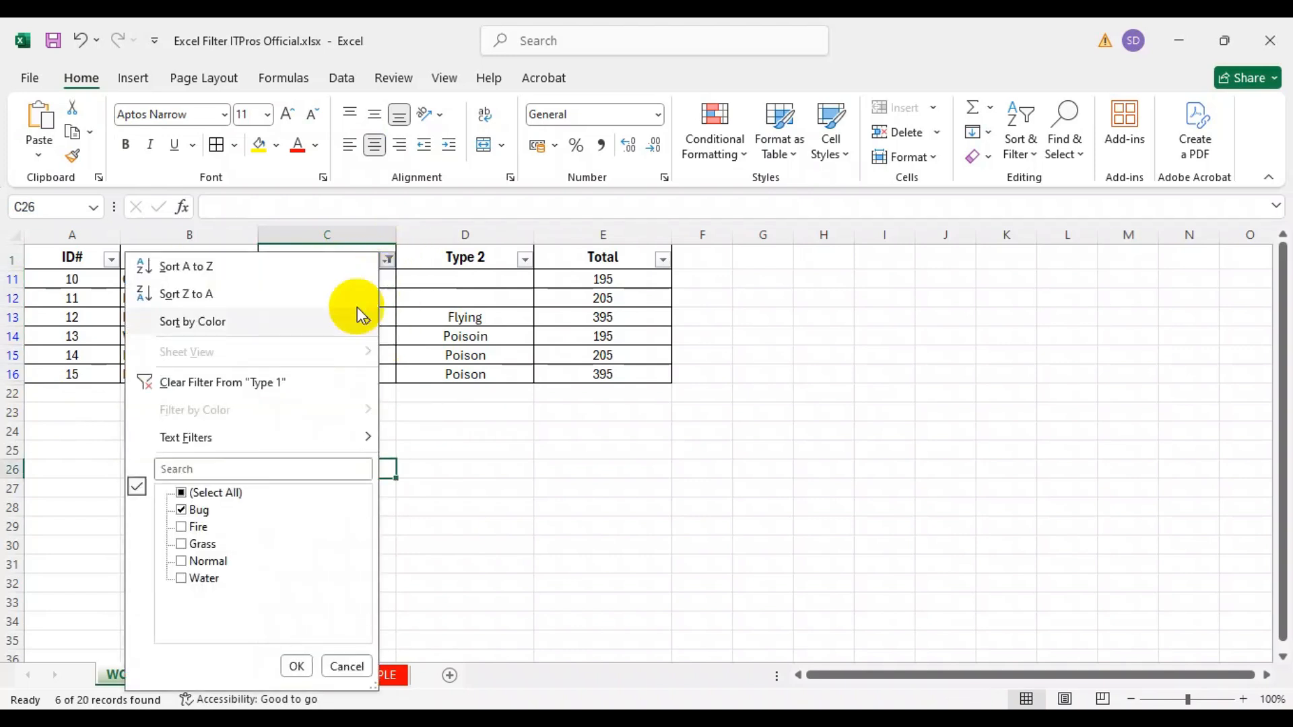
click(230, 495)
click(295, 667)
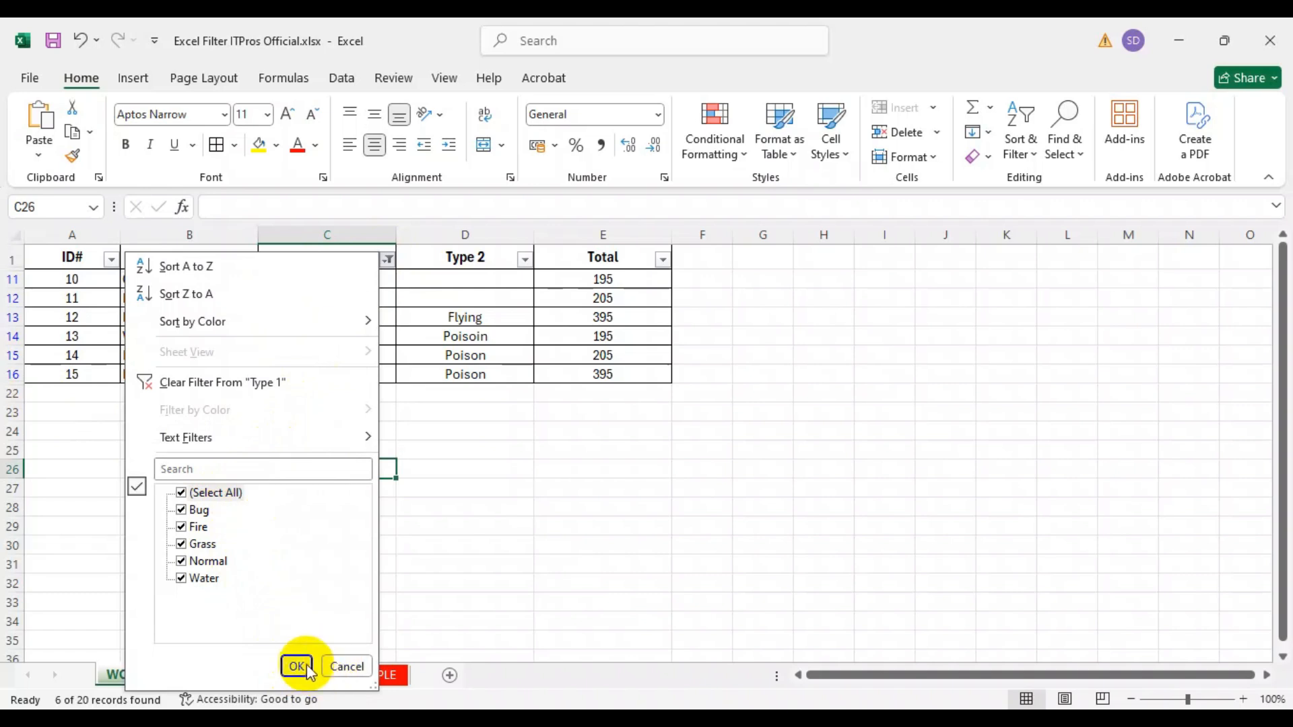
click(297, 665)
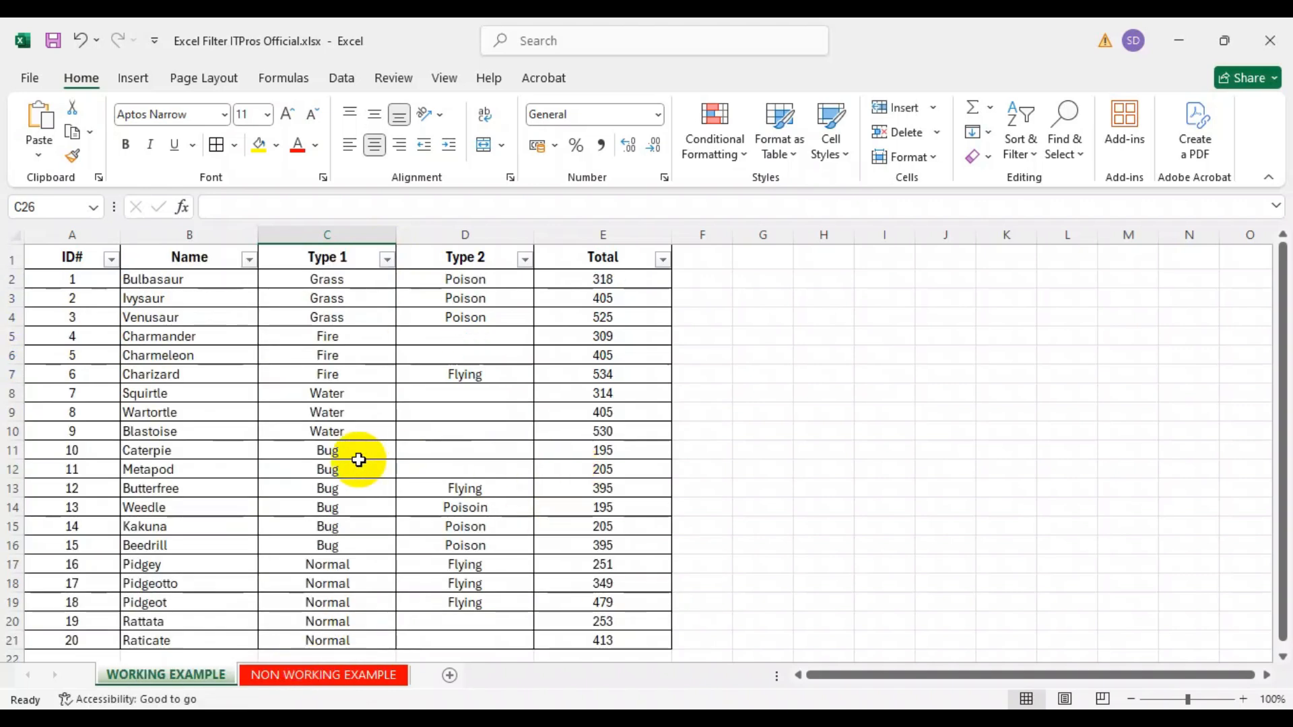
Filter the Type 1 column to show only Normal entries
click(388, 261)
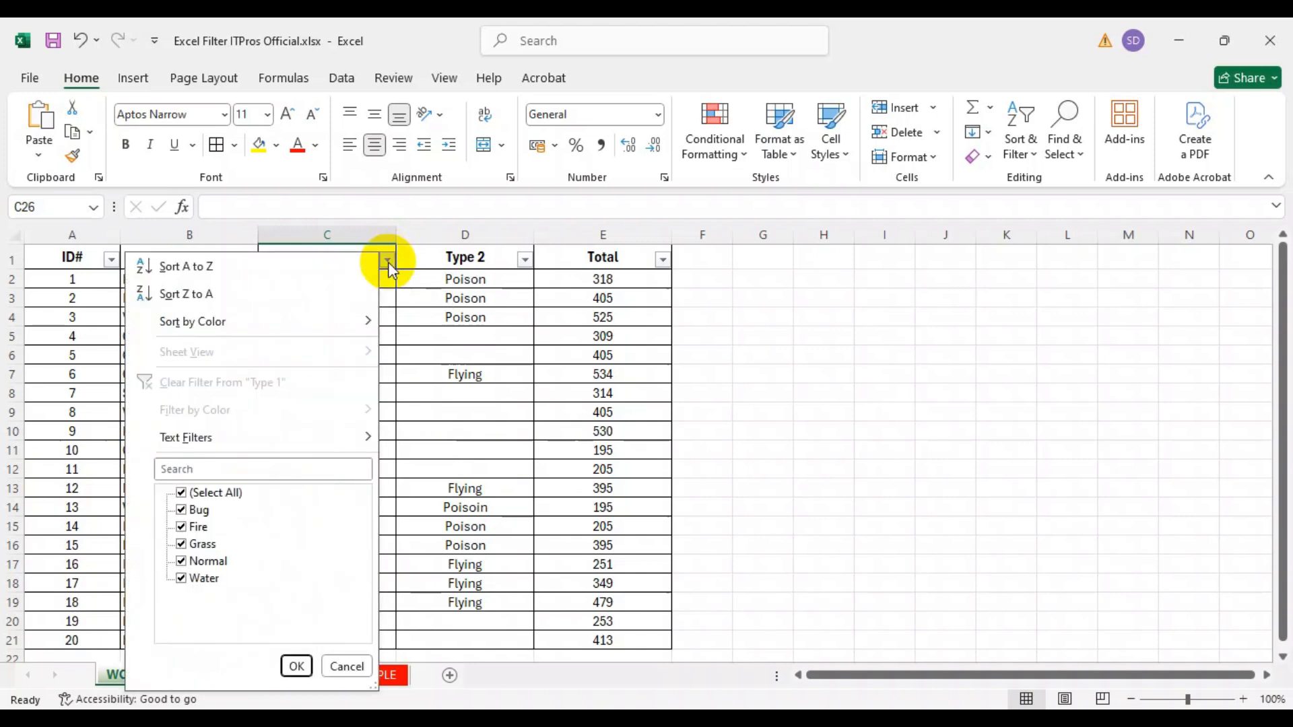
click(181, 494)
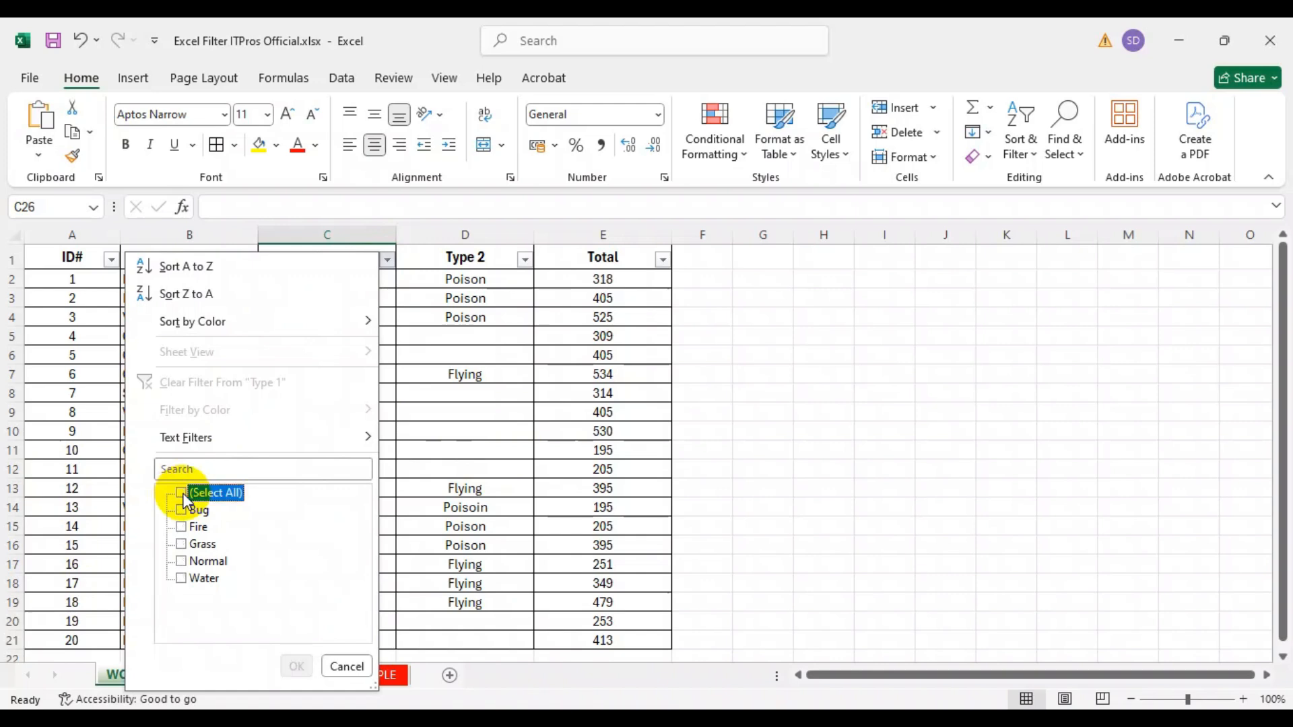
click(181, 562)
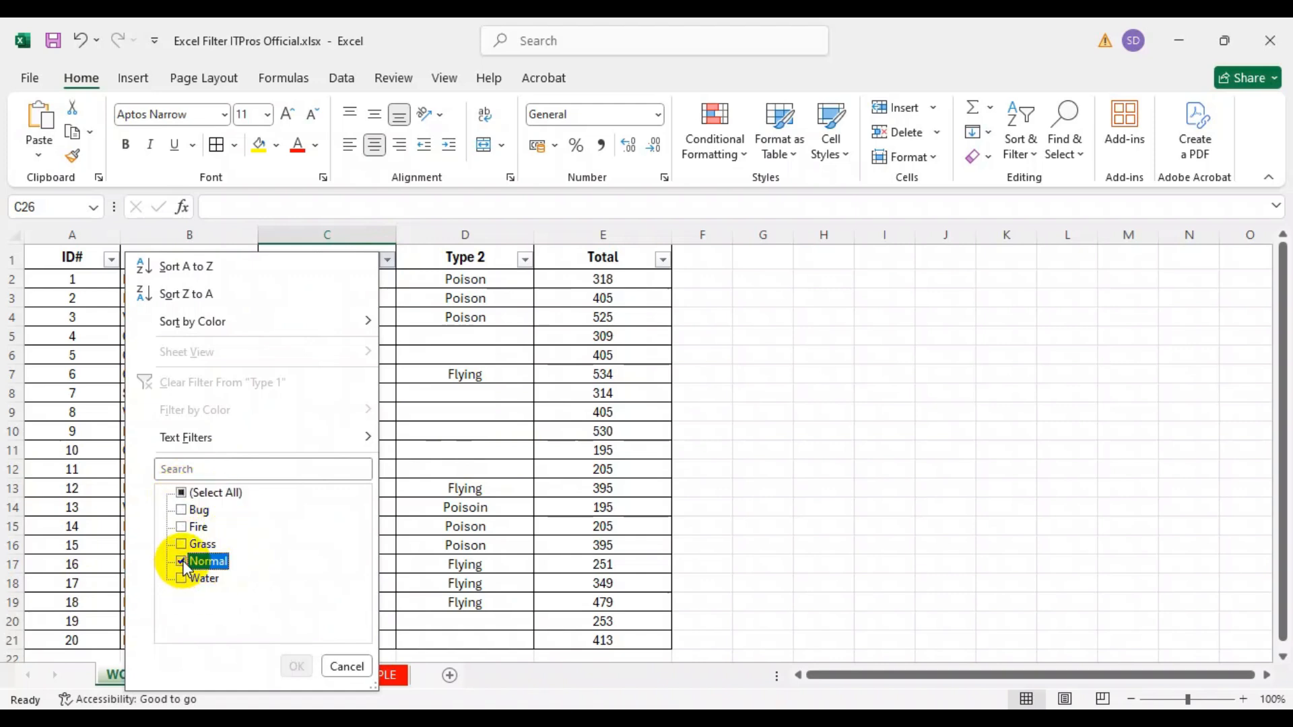
click(296, 668)
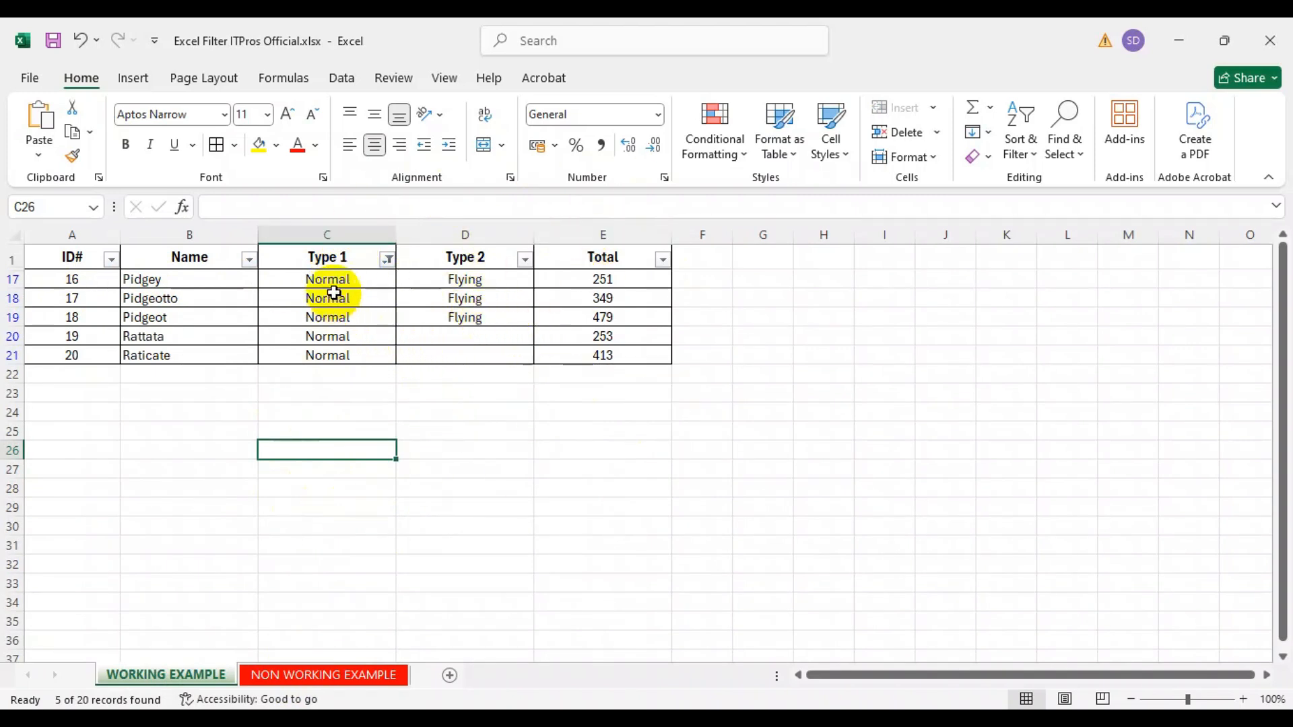
Review the Type 1 and Type 2 entries of the filtered rows, including the blank Type 2 cells
drag(316, 279, 313, 349)
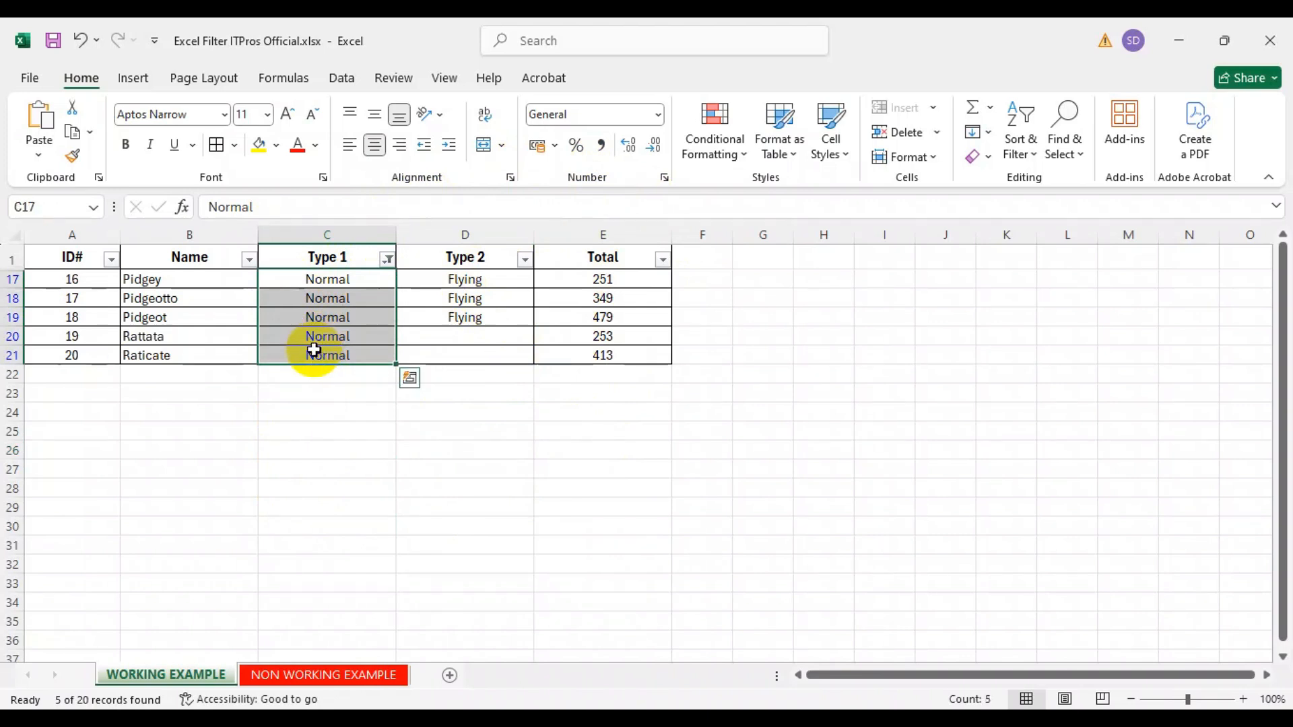
click(479, 281)
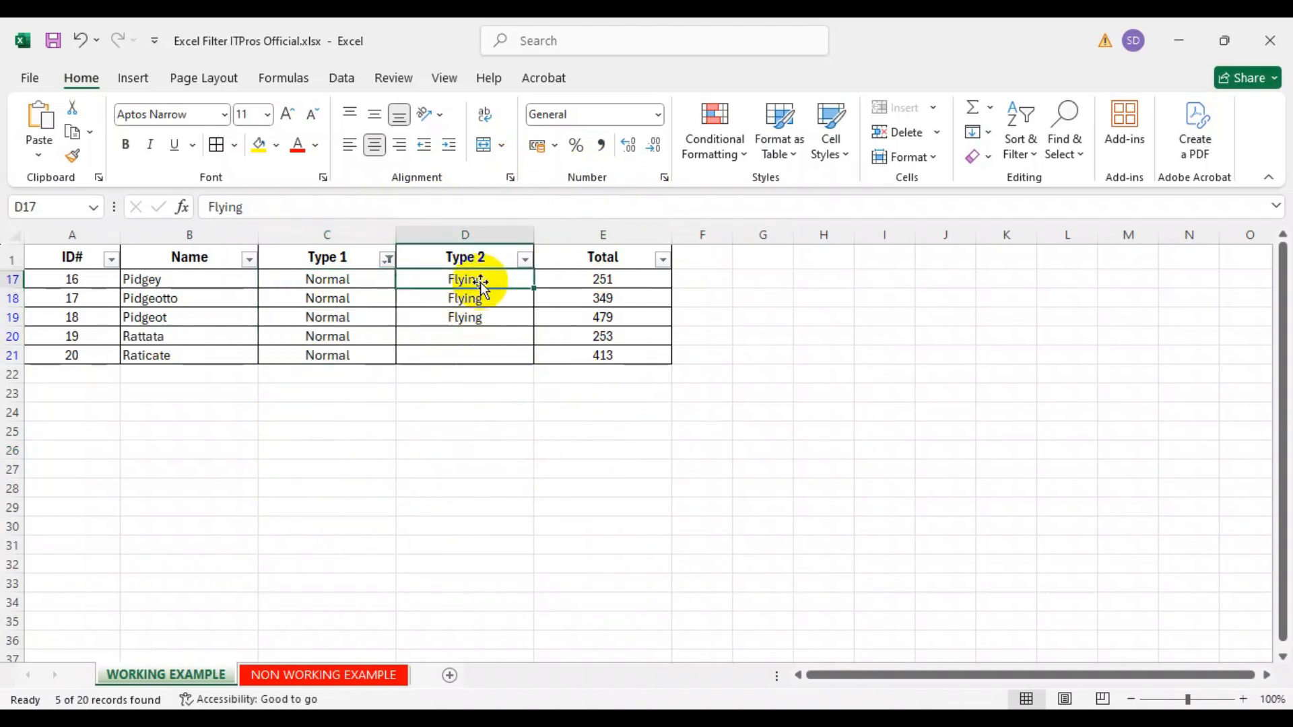
click(462, 337)
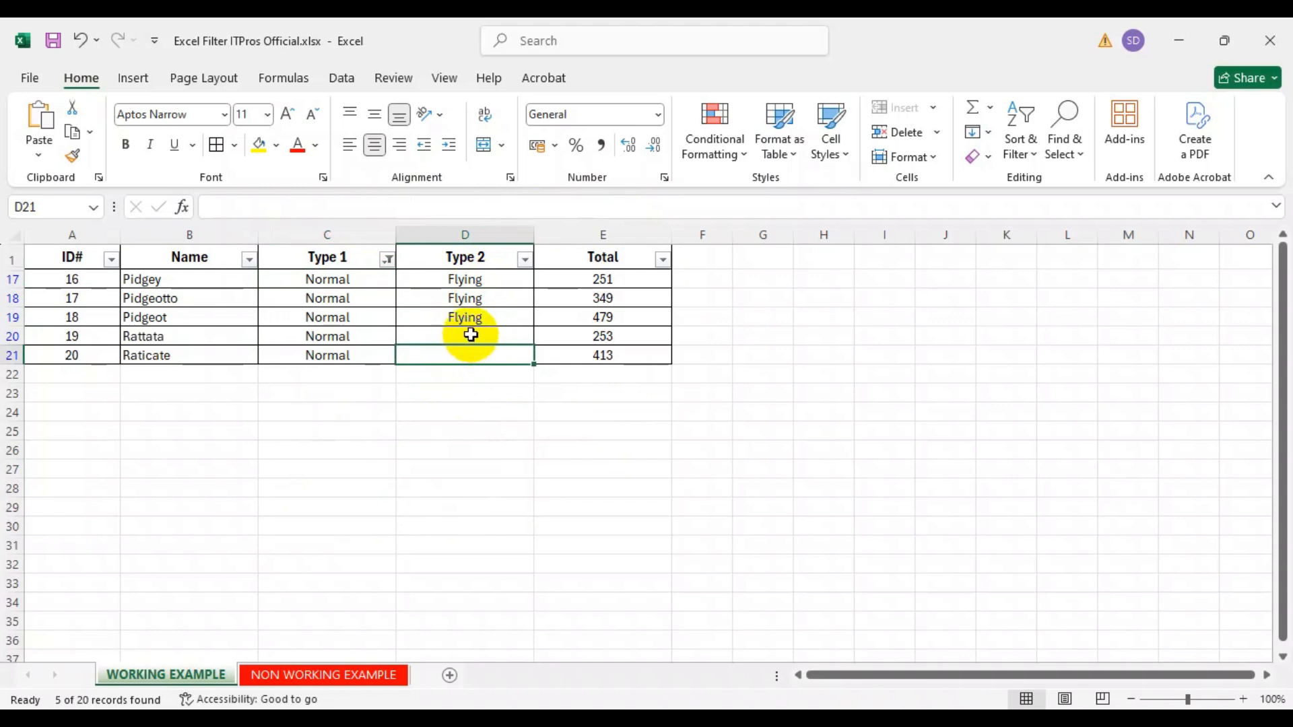
click(461, 349)
click(459, 338)
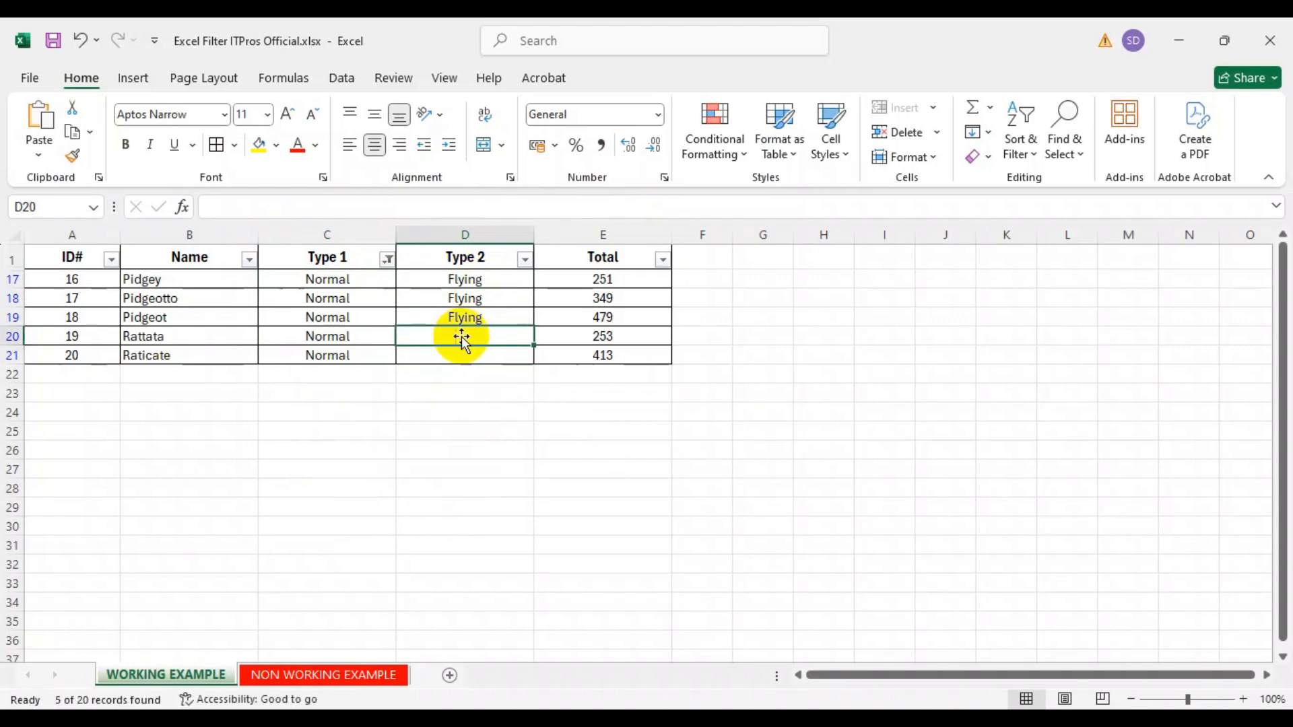
Filter the Type 2 column to show only blank entries and check the remaining Type 2 cells
click(455, 355)
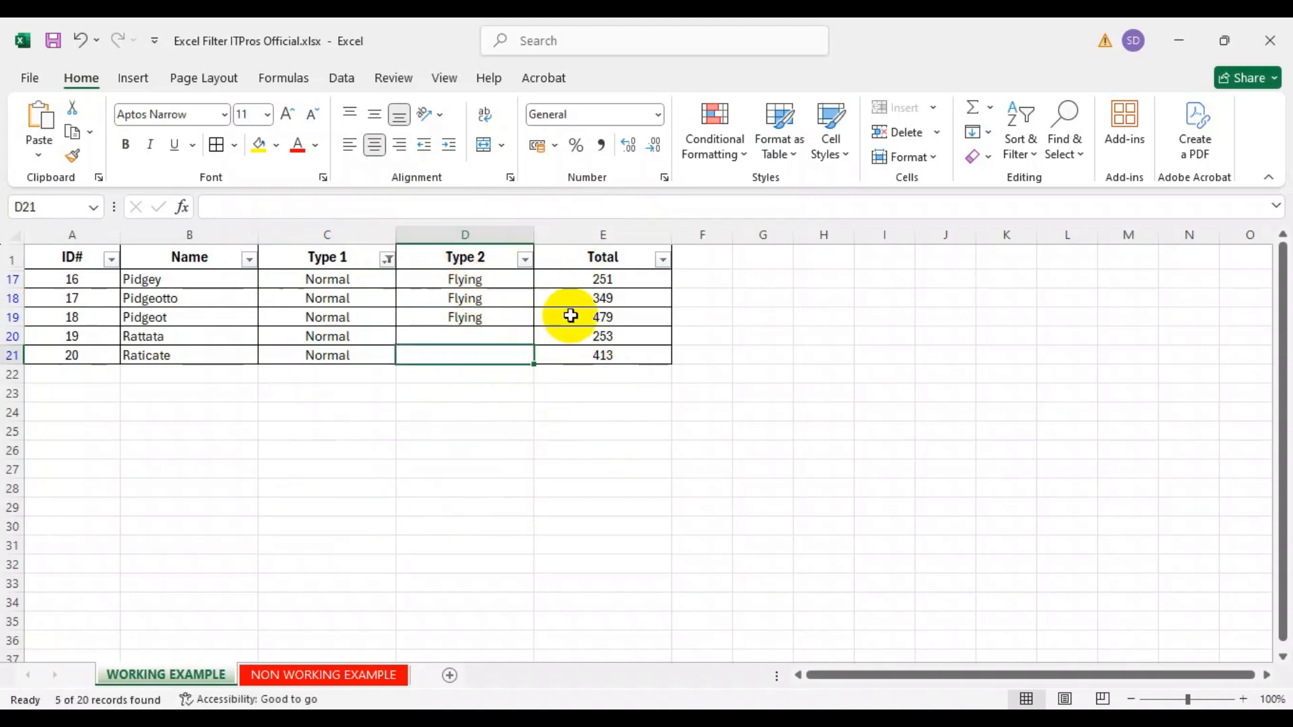
click(525, 260)
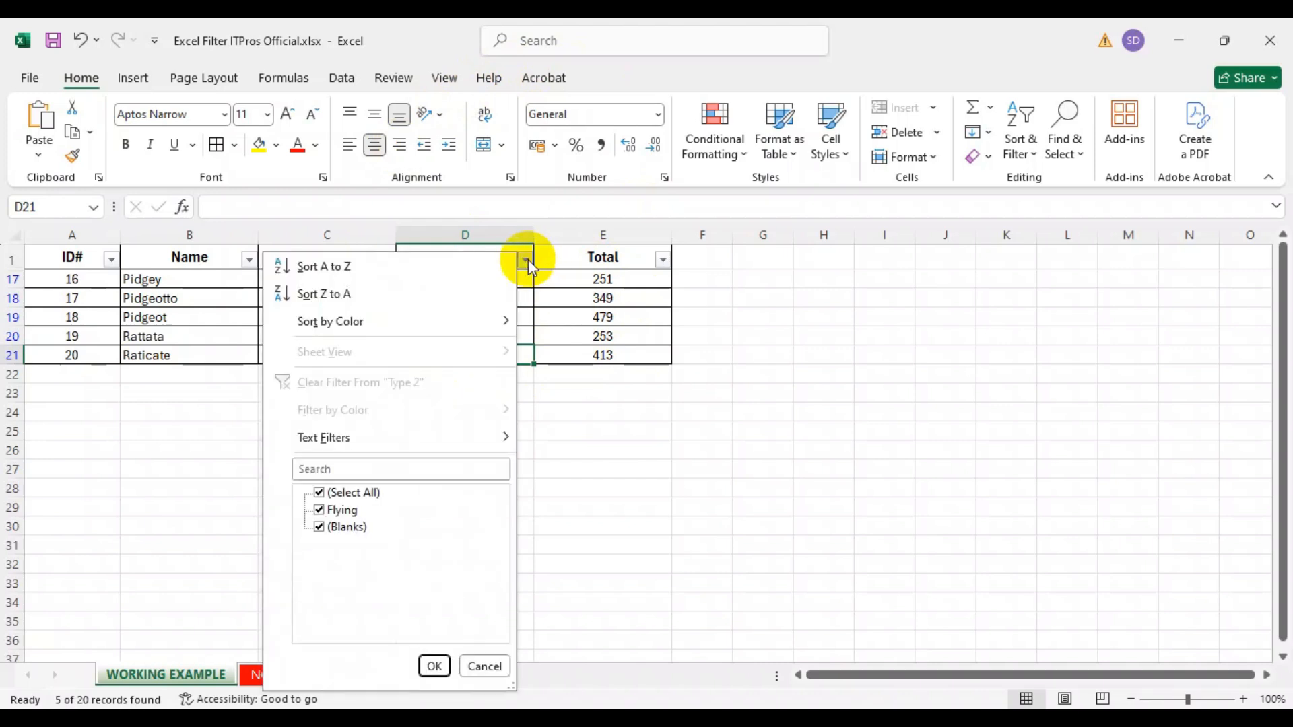
click(345, 510)
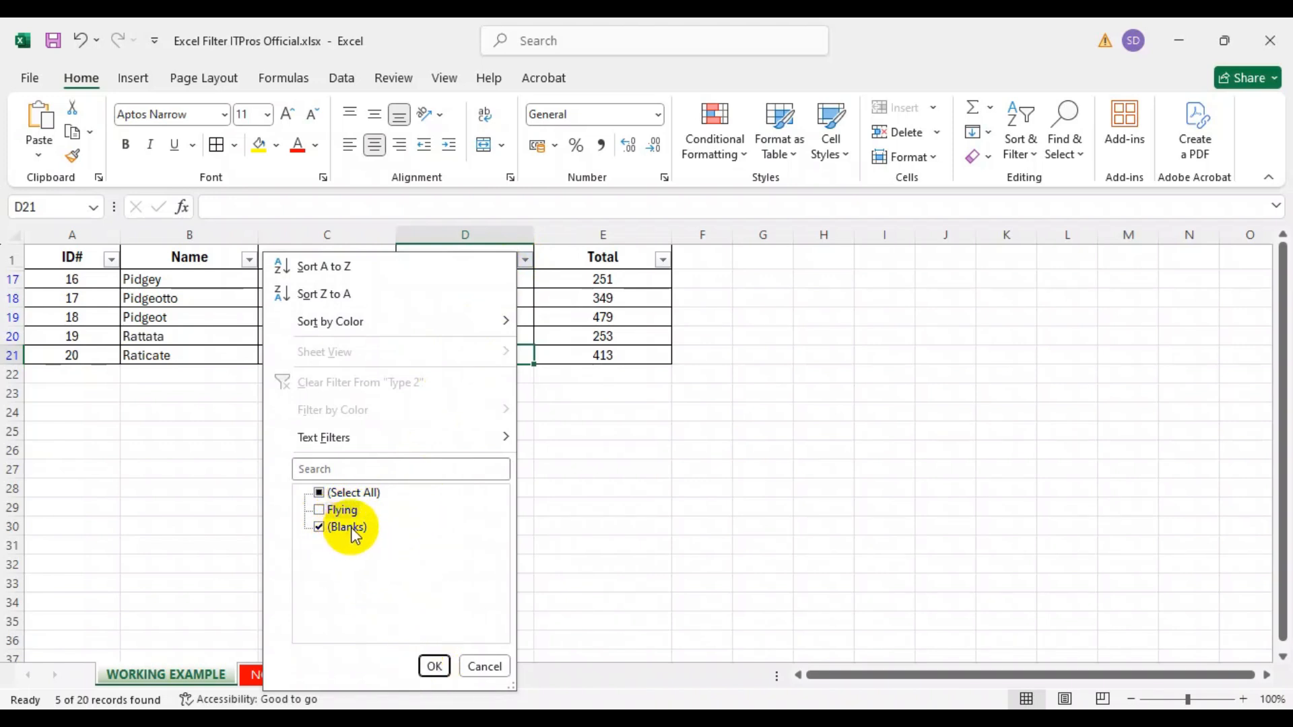
click(433, 667)
click(541, 375)
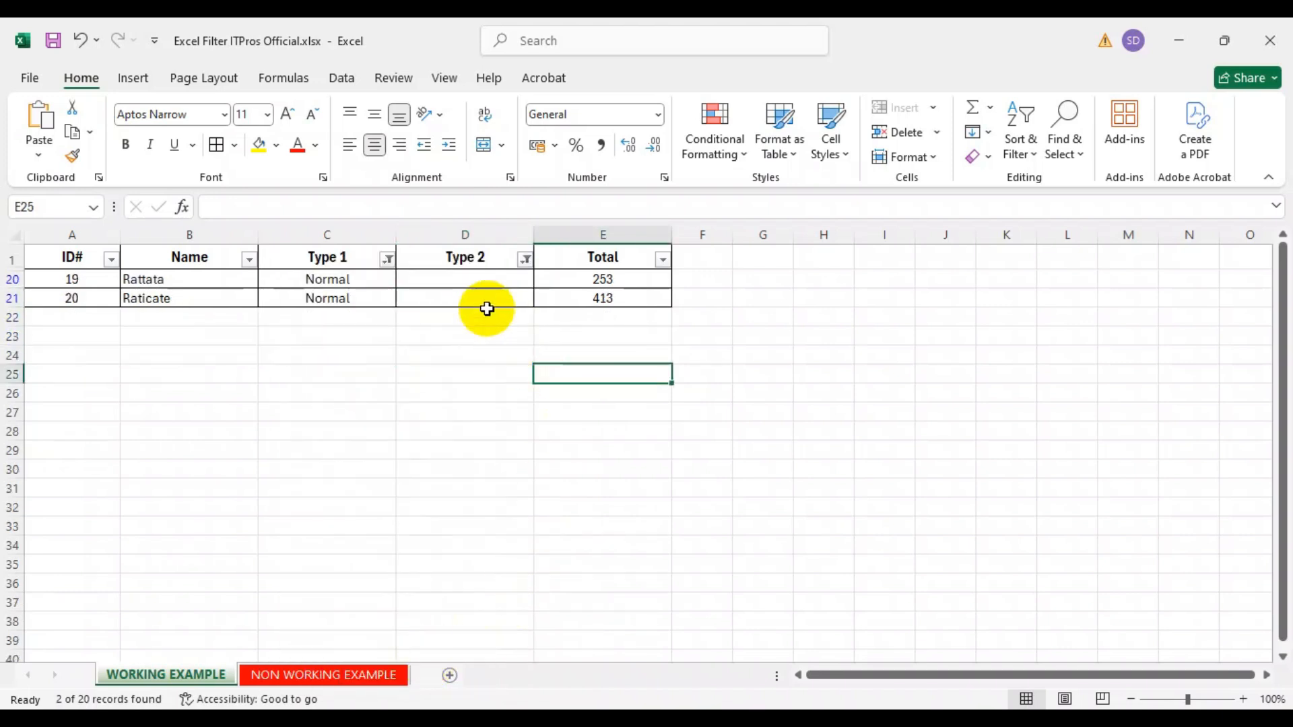
drag(478, 278, 479, 296)
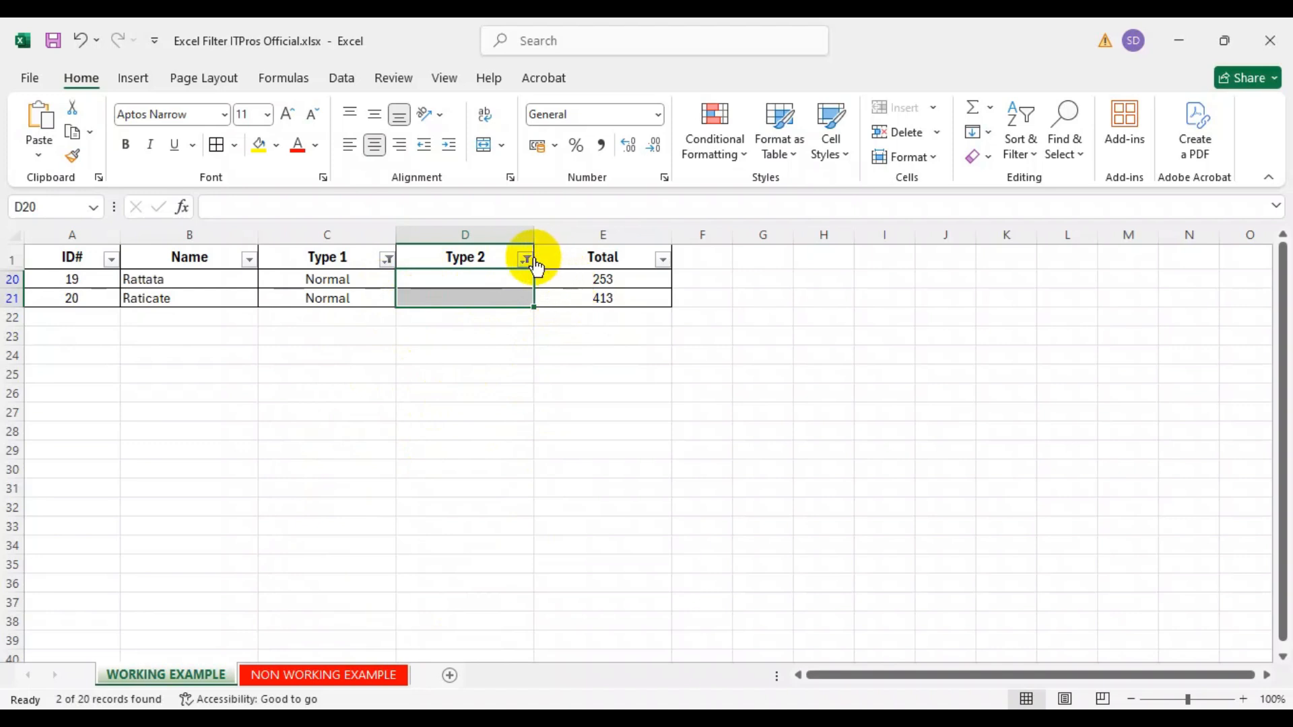
Turn off the filters on the table and select the full data range A1:E21 to look over it
click(327, 373)
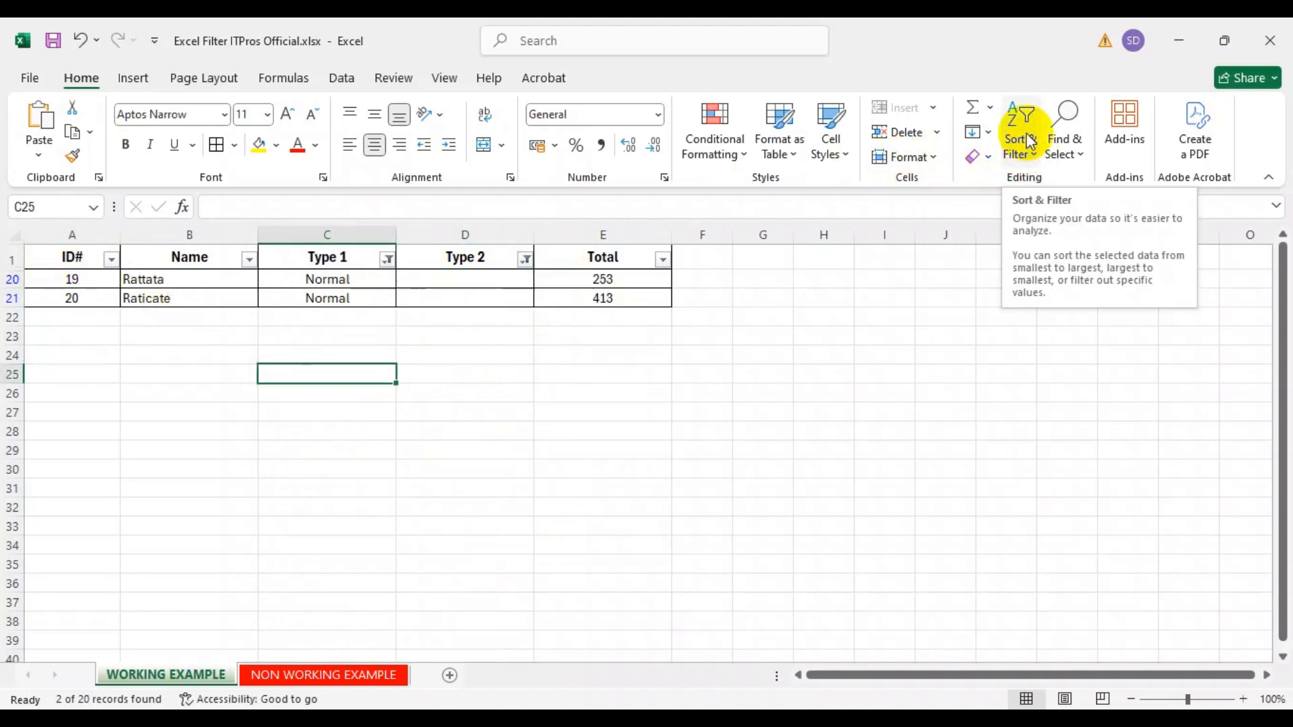
click(1022, 157)
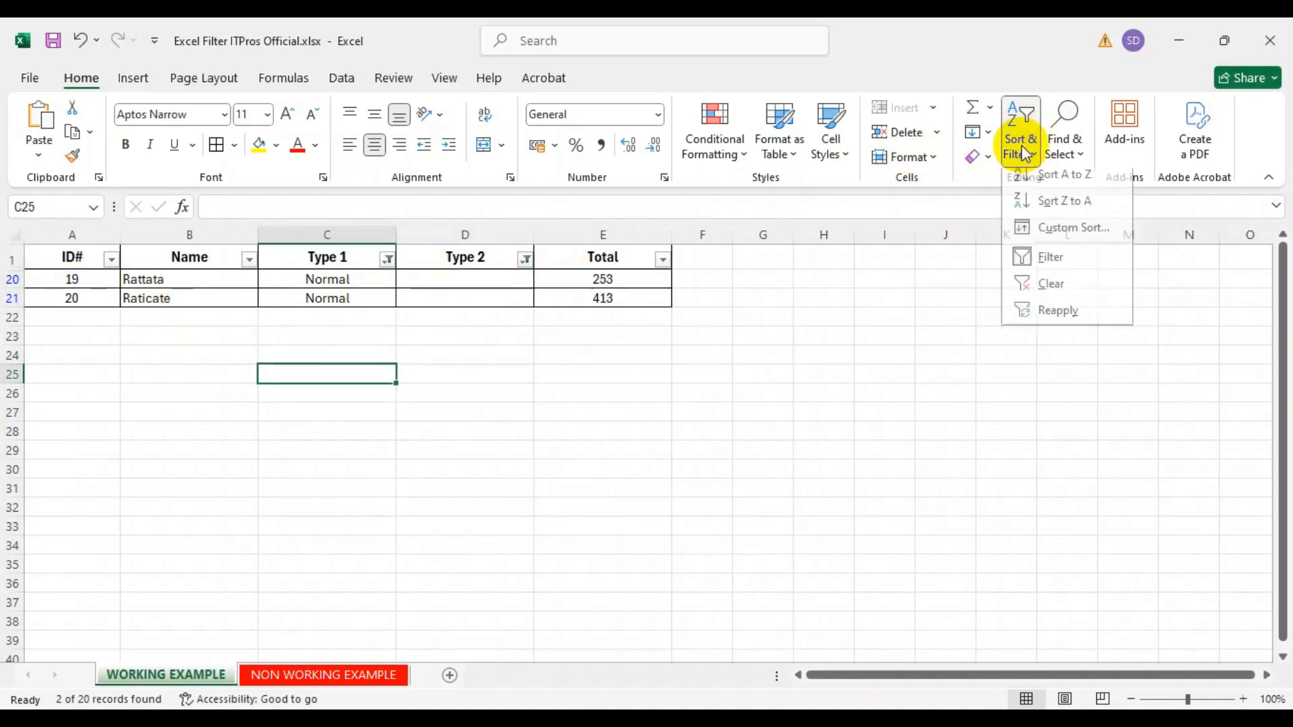
click(1064, 266)
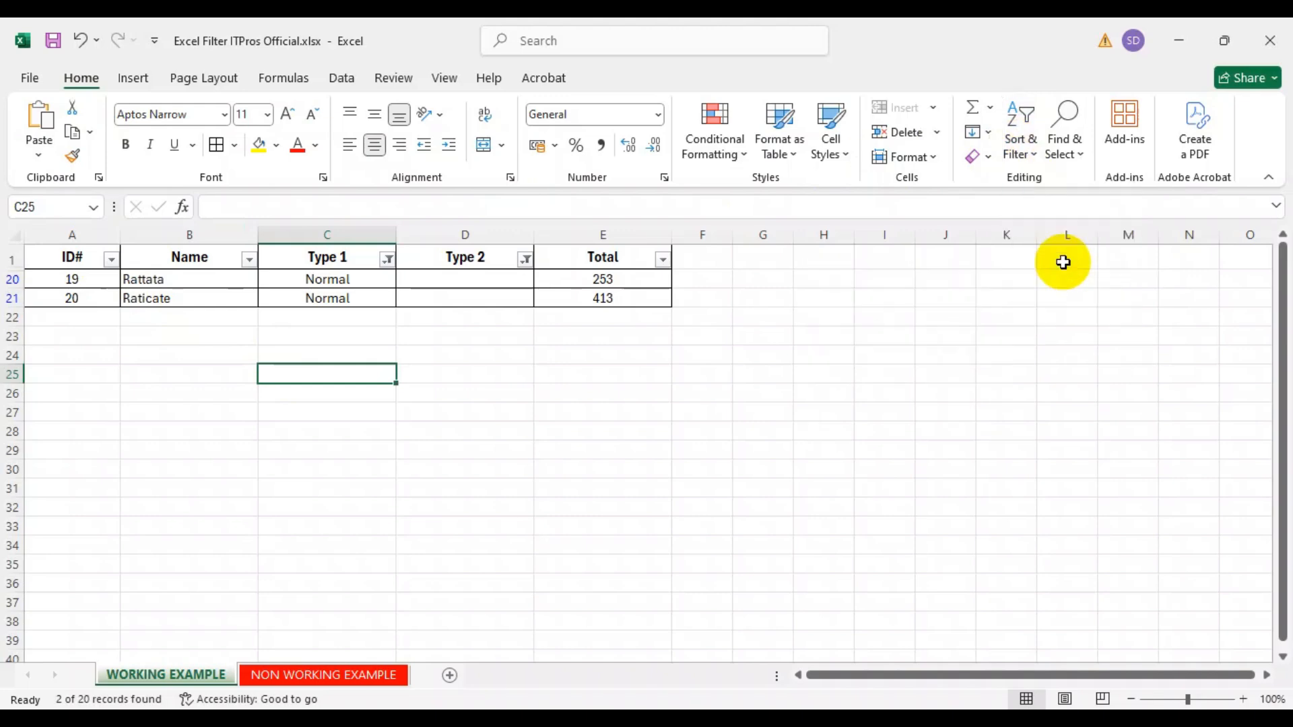
drag(67, 259, 640, 641)
click(942, 469)
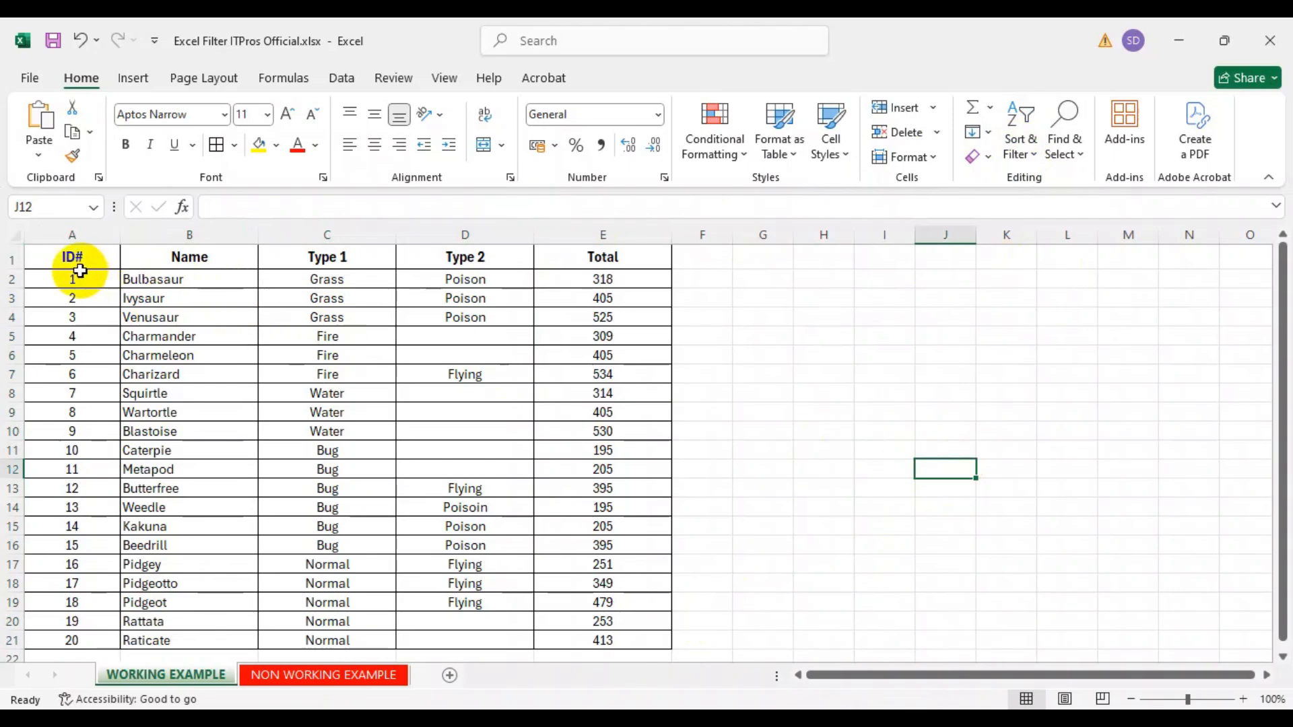
drag(72, 260, 646, 645)
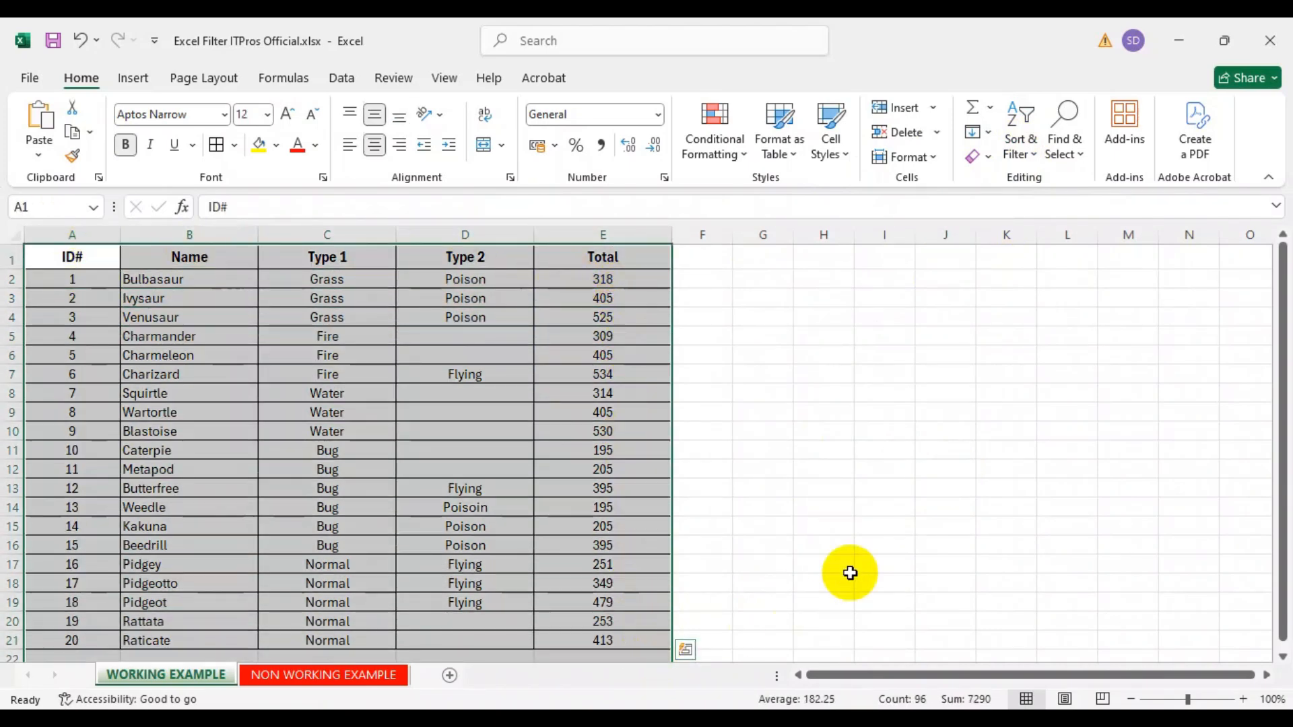
click(884, 544)
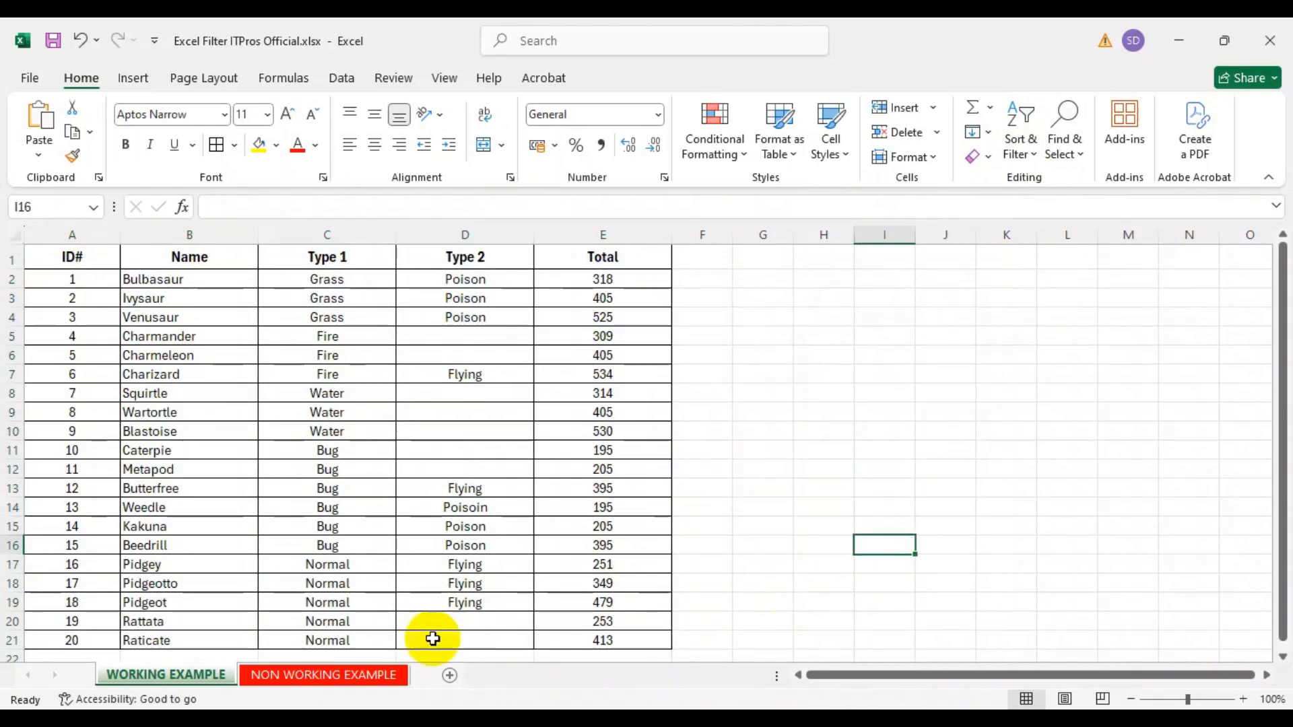
Compare row 1 of the WORKING EXAMPLE sheet with row 1 of the NON WORKING EXAMPLE sheet
click(344, 675)
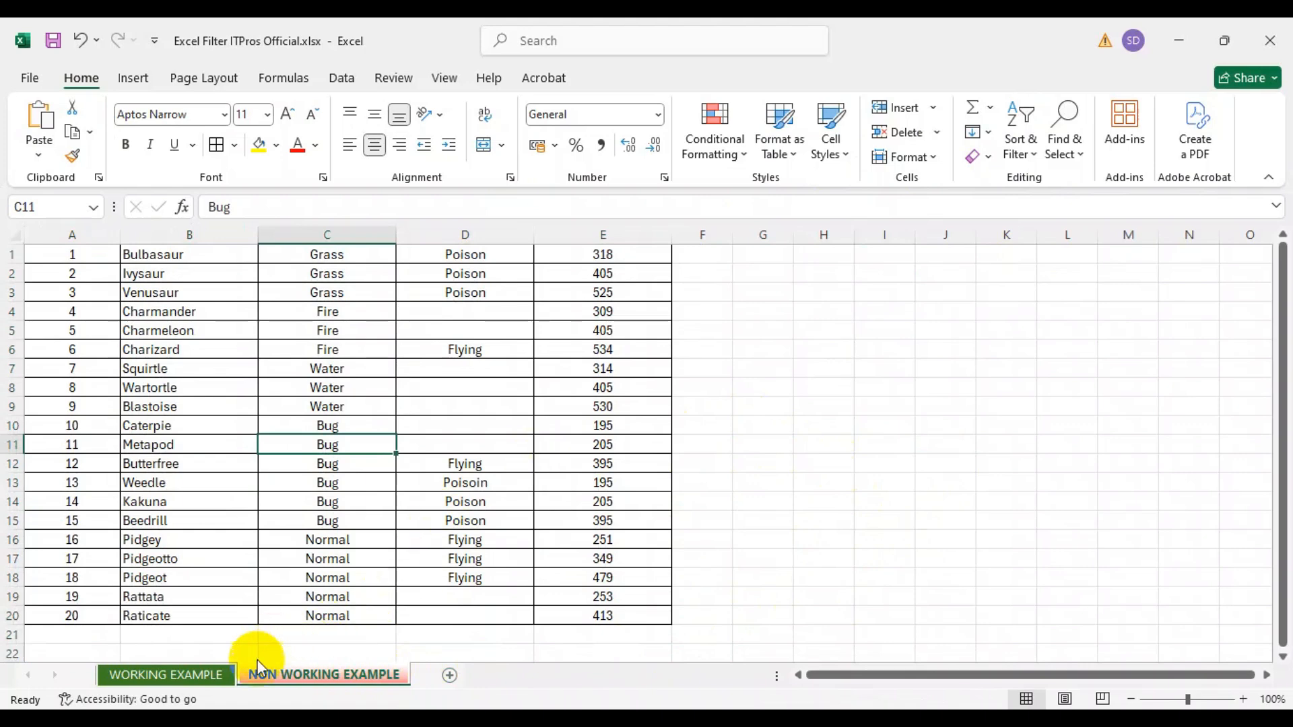
click(222, 674)
click(304, 673)
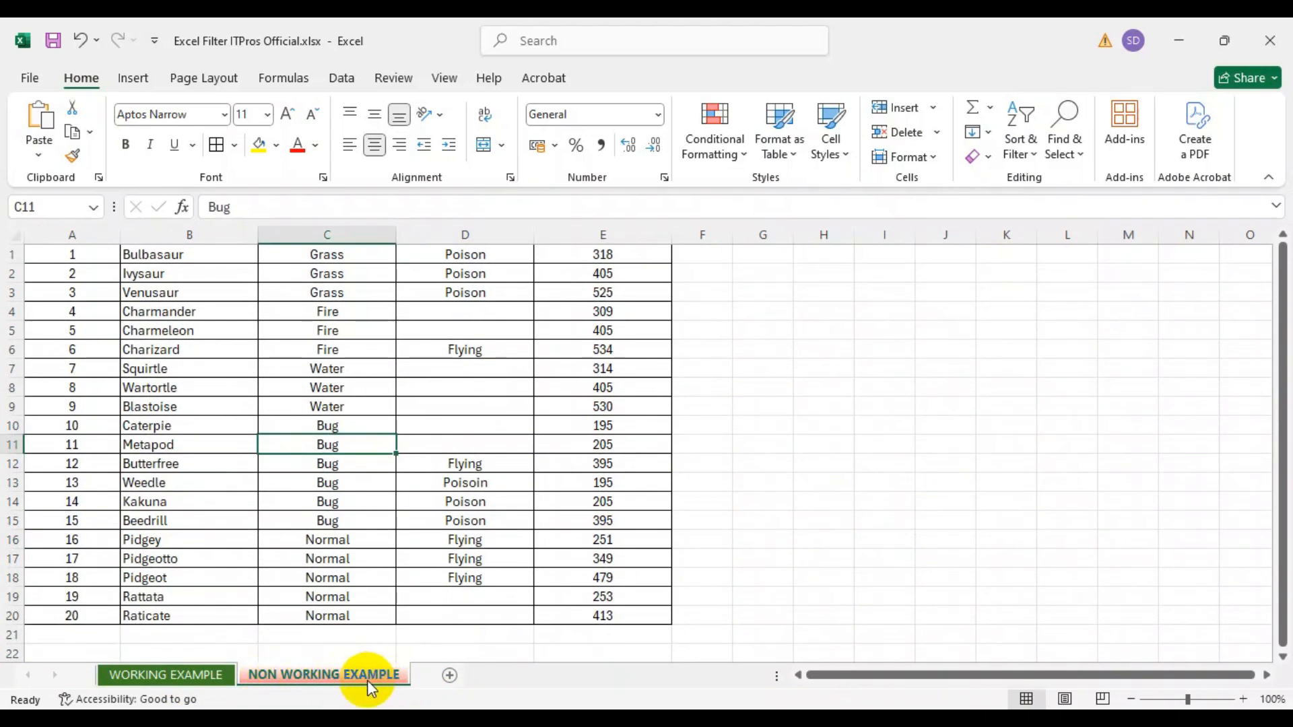
click(182, 676)
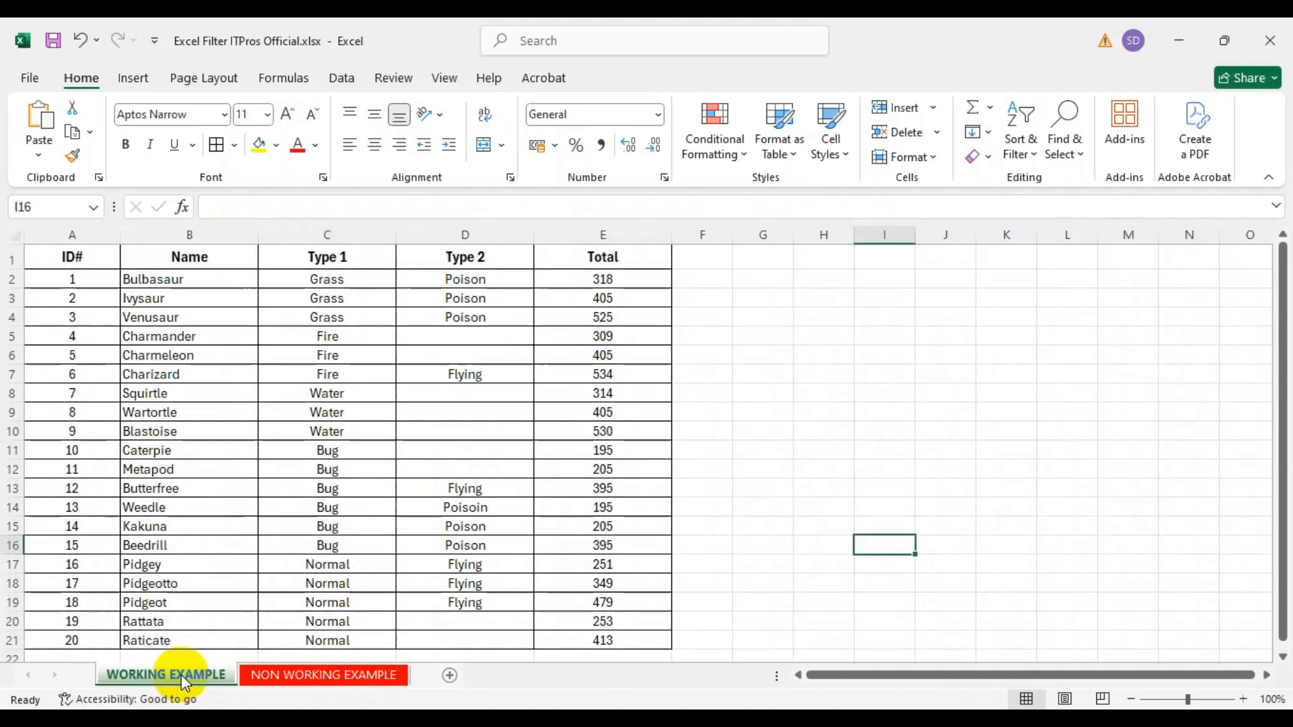
click(11, 256)
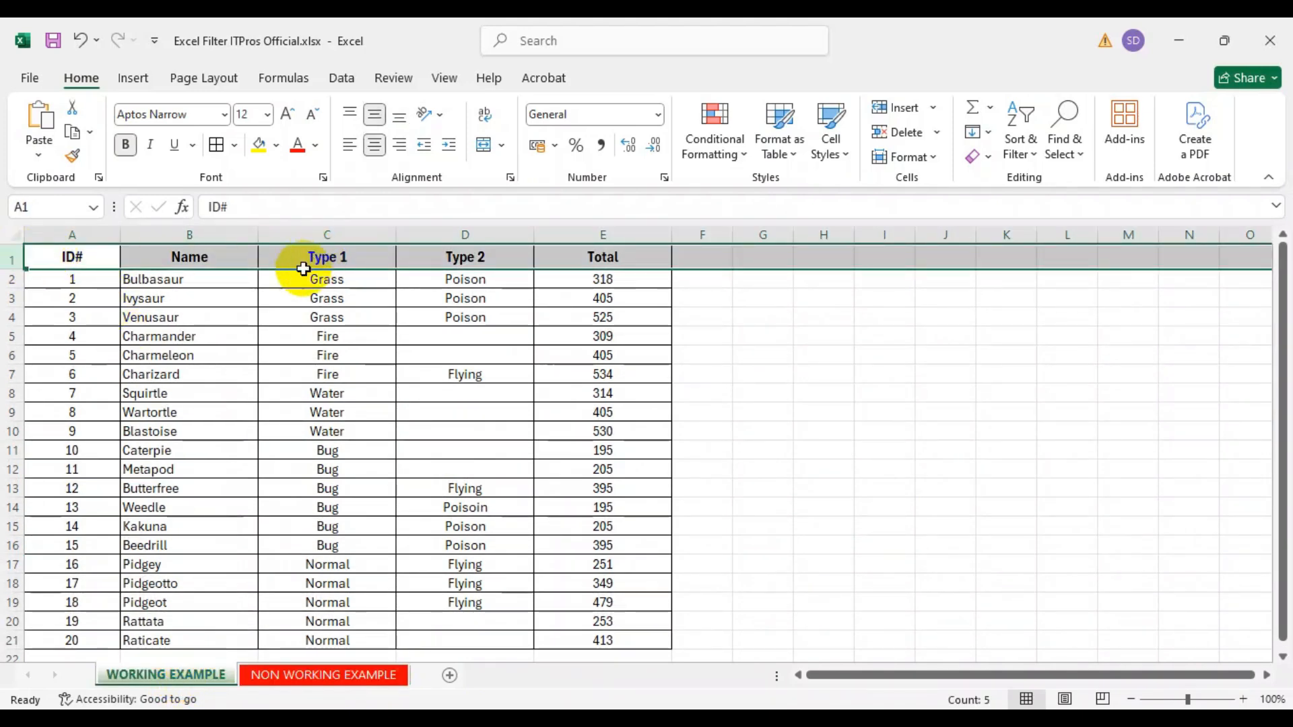
click(387, 681)
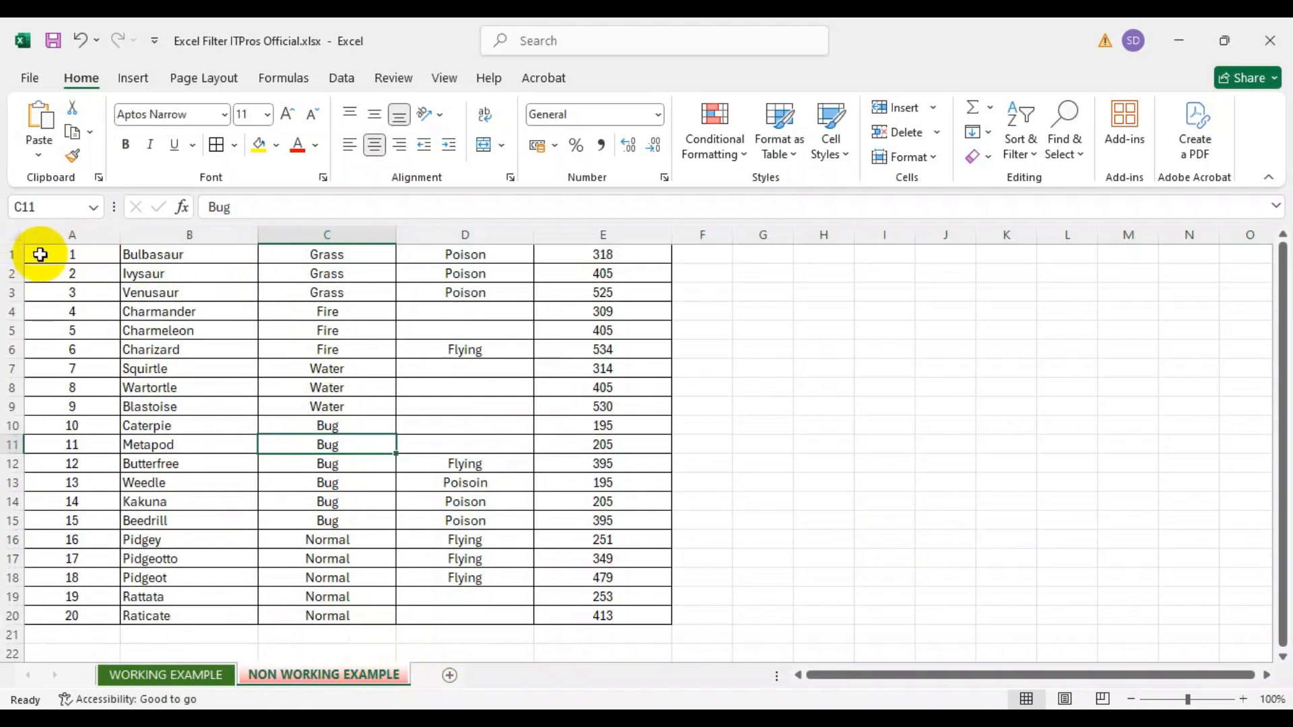
drag(41, 254, 606, 251)
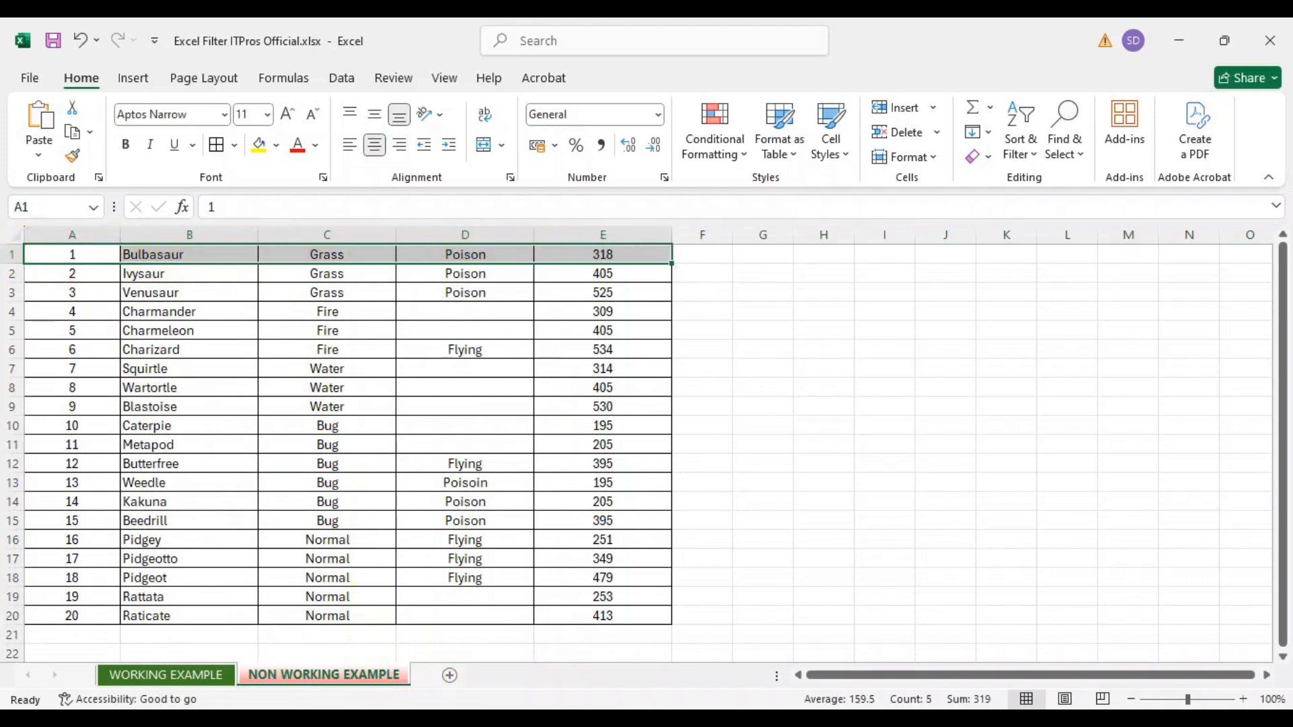
Return to the WORKING EXAMPLE sheet and check each column heading in row 1, from ID# to Total
click(172, 675)
click(81, 258)
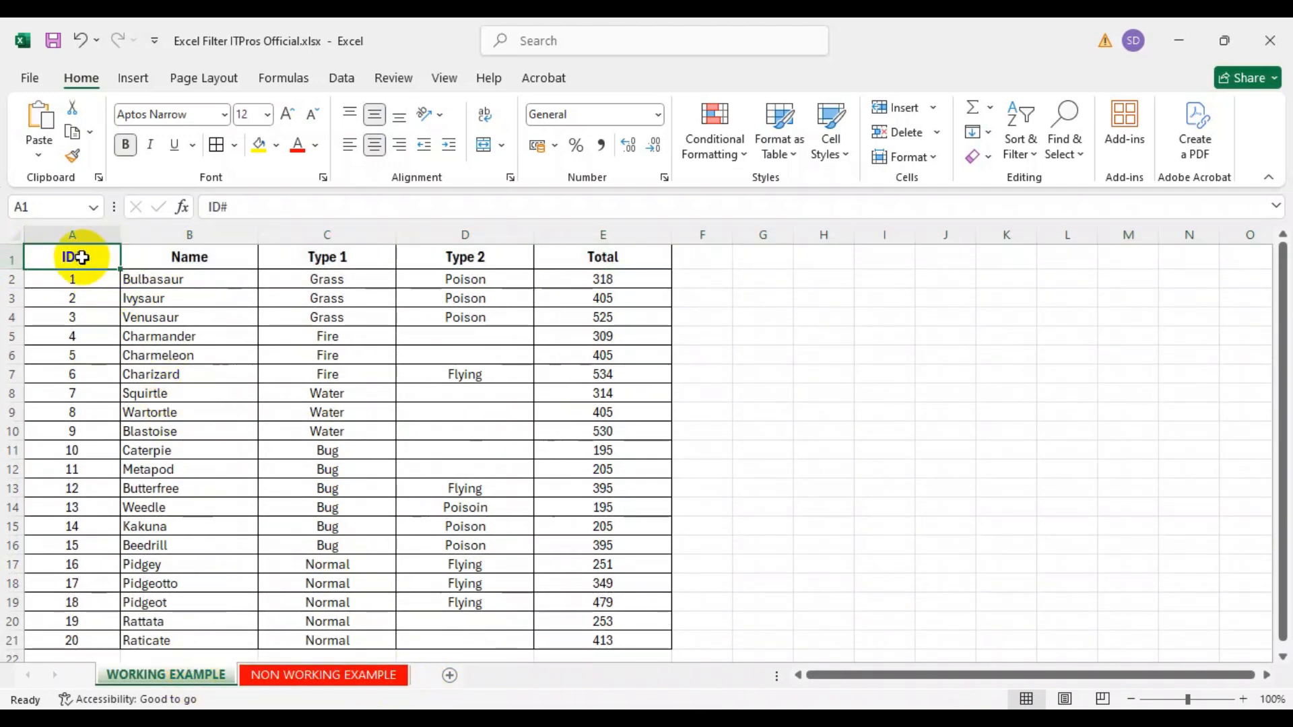
click(195, 258)
click(333, 256)
click(454, 253)
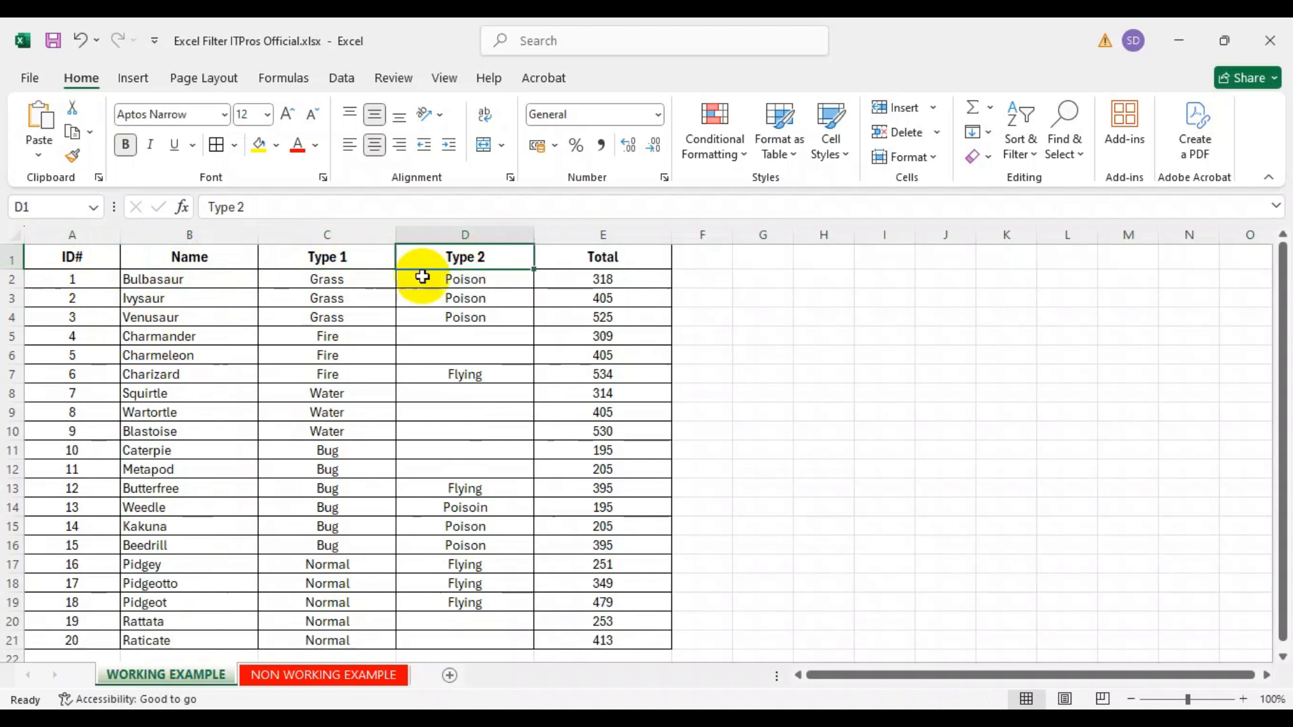
click(189, 256)
click(321, 257)
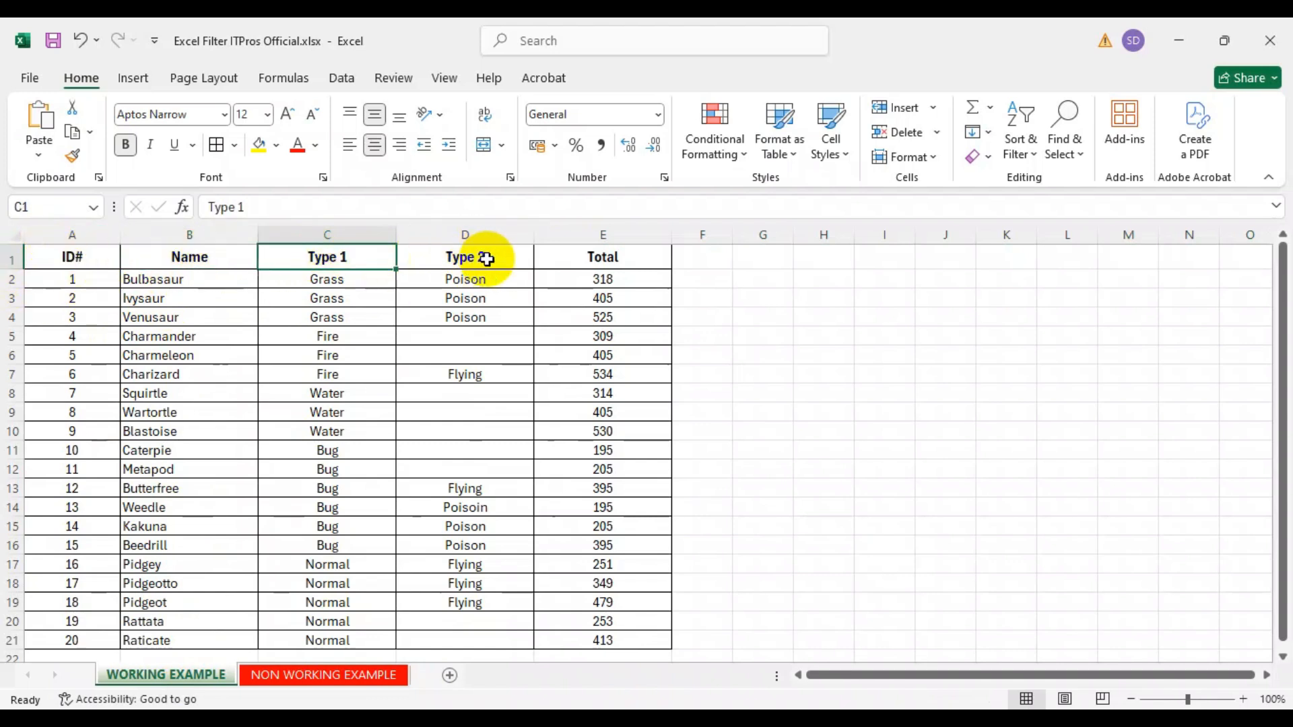
click(509, 256)
click(610, 257)
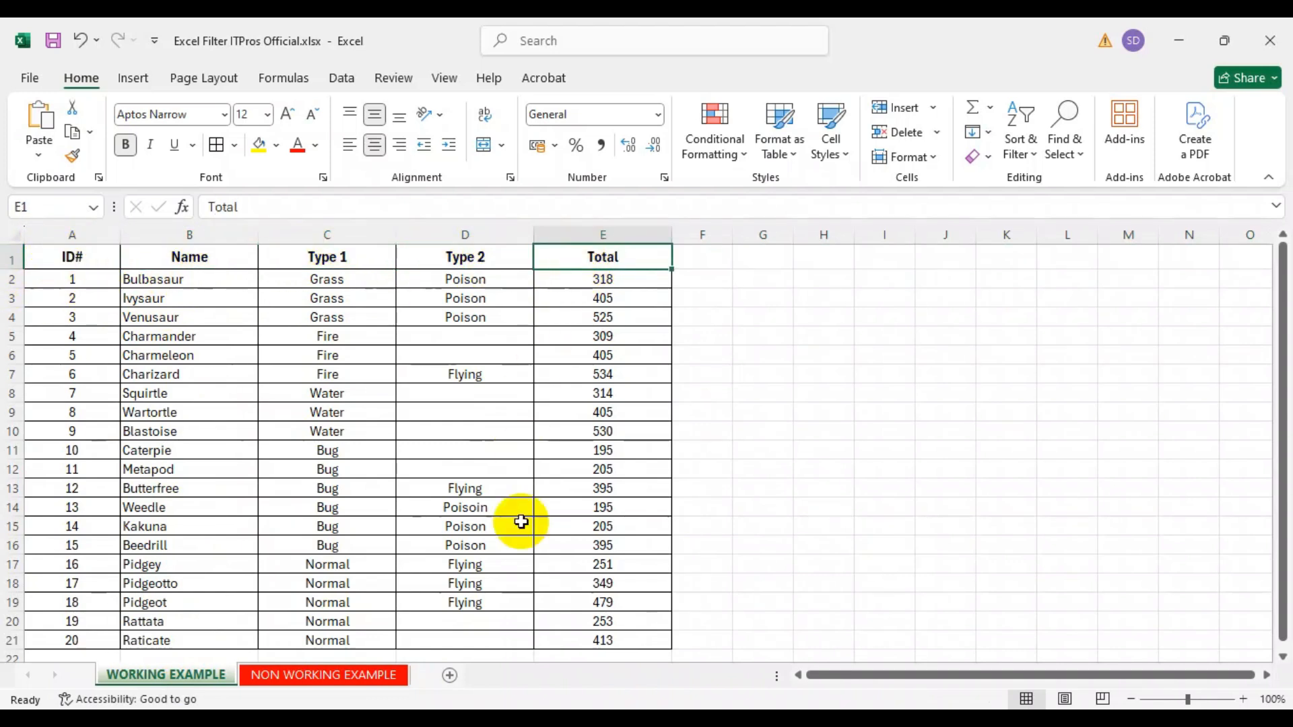
Add filters to A1:E1 on the NON WORKING EXAMPLE sheet and check the data row that carries them
click(314, 675)
click(101, 327)
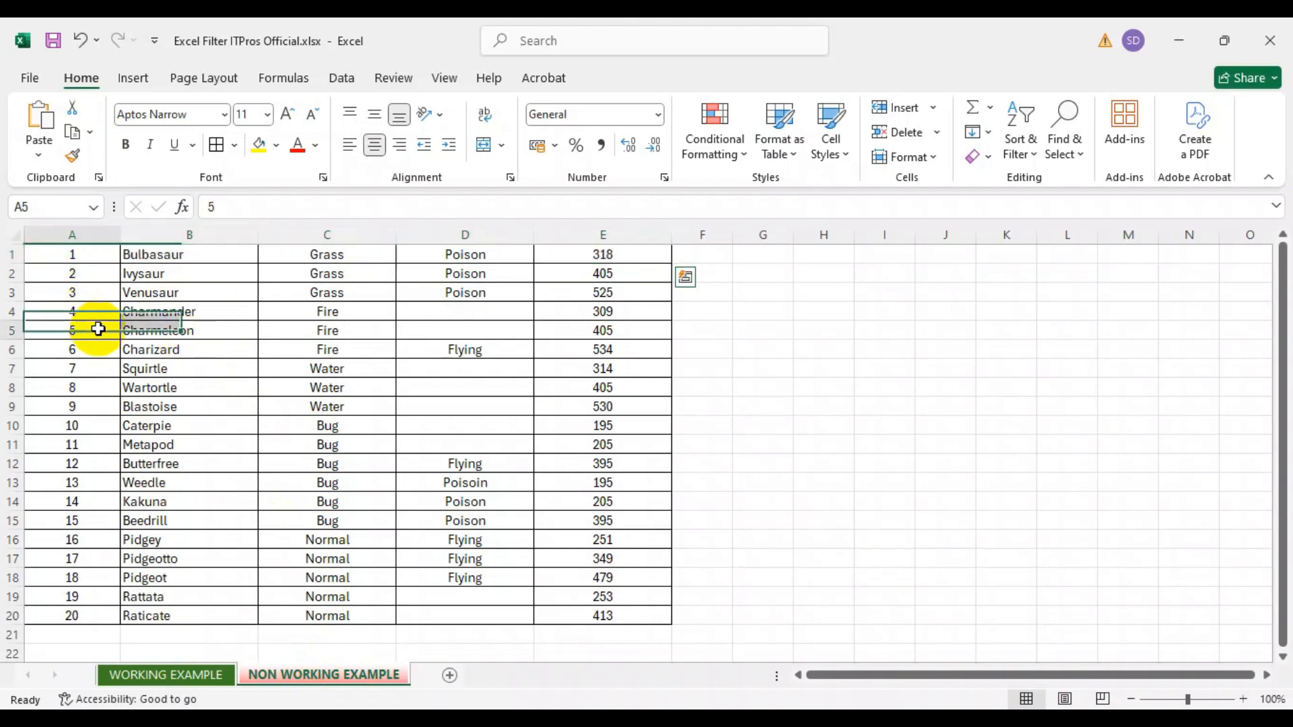
drag(53, 258, 606, 256)
click(1021, 143)
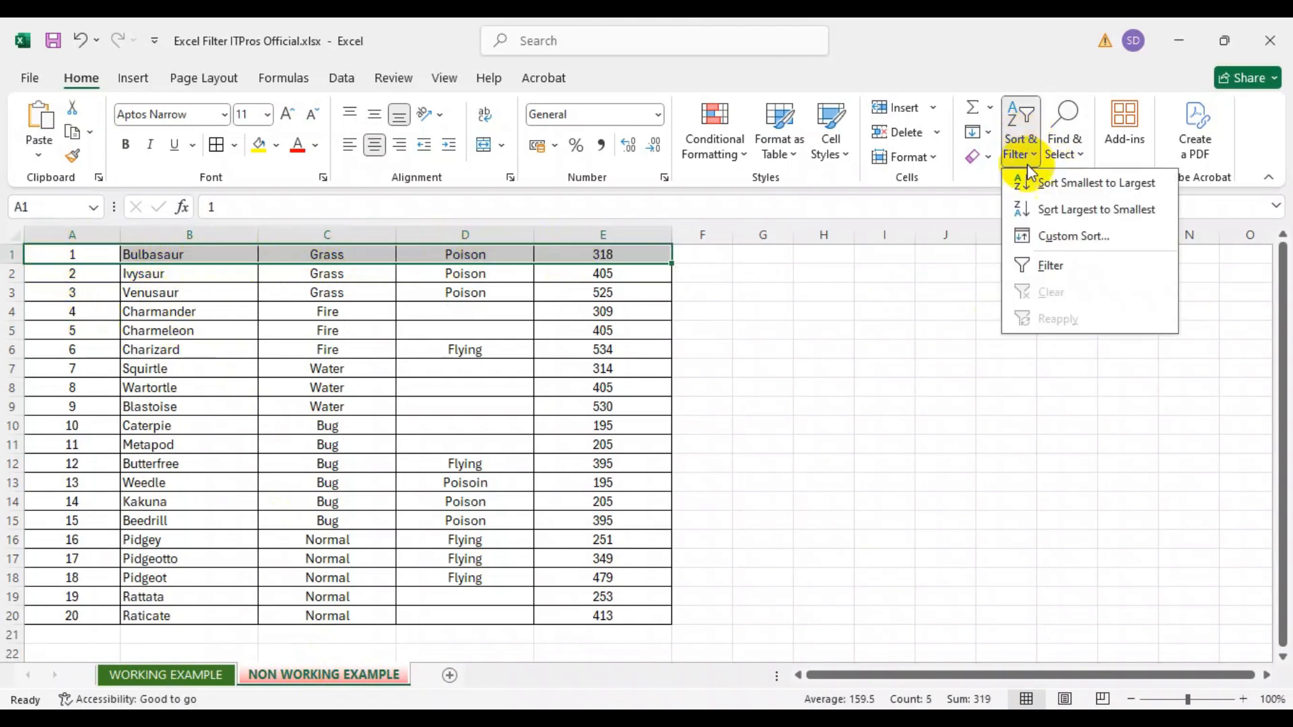
click(1051, 268)
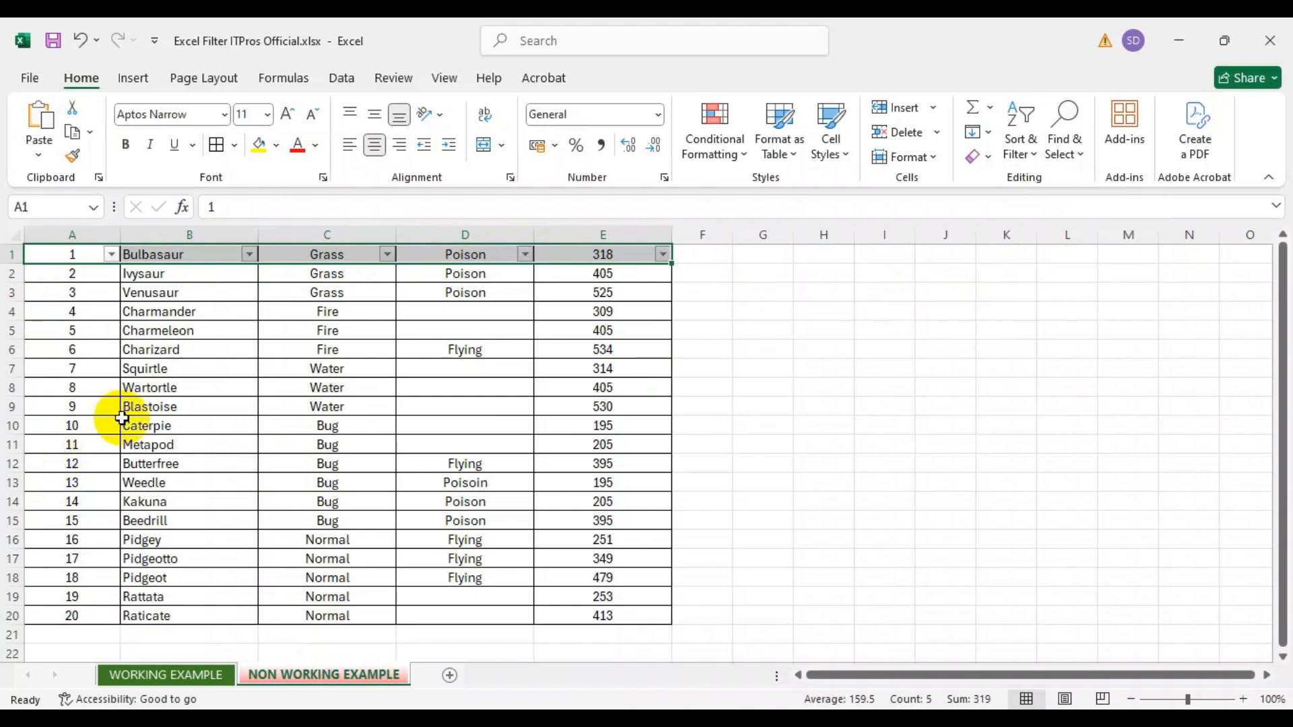
click(138, 424)
click(10, 253)
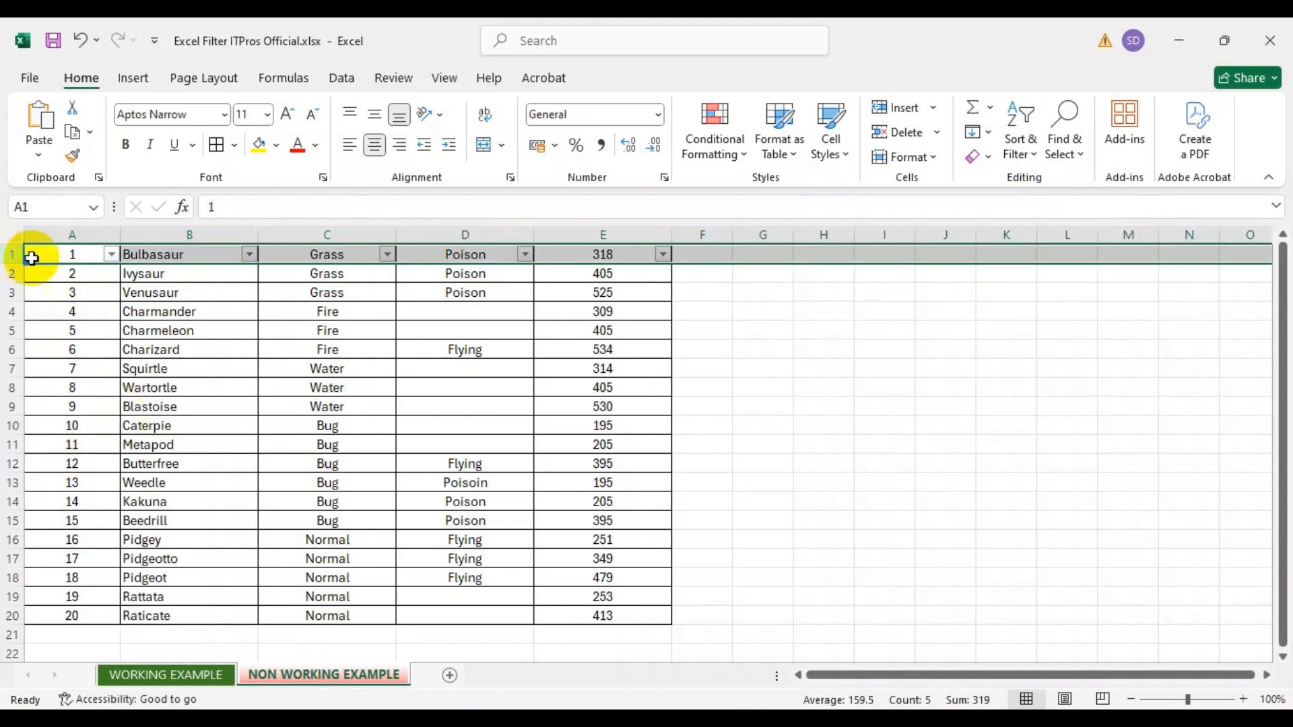
click(192, 387)
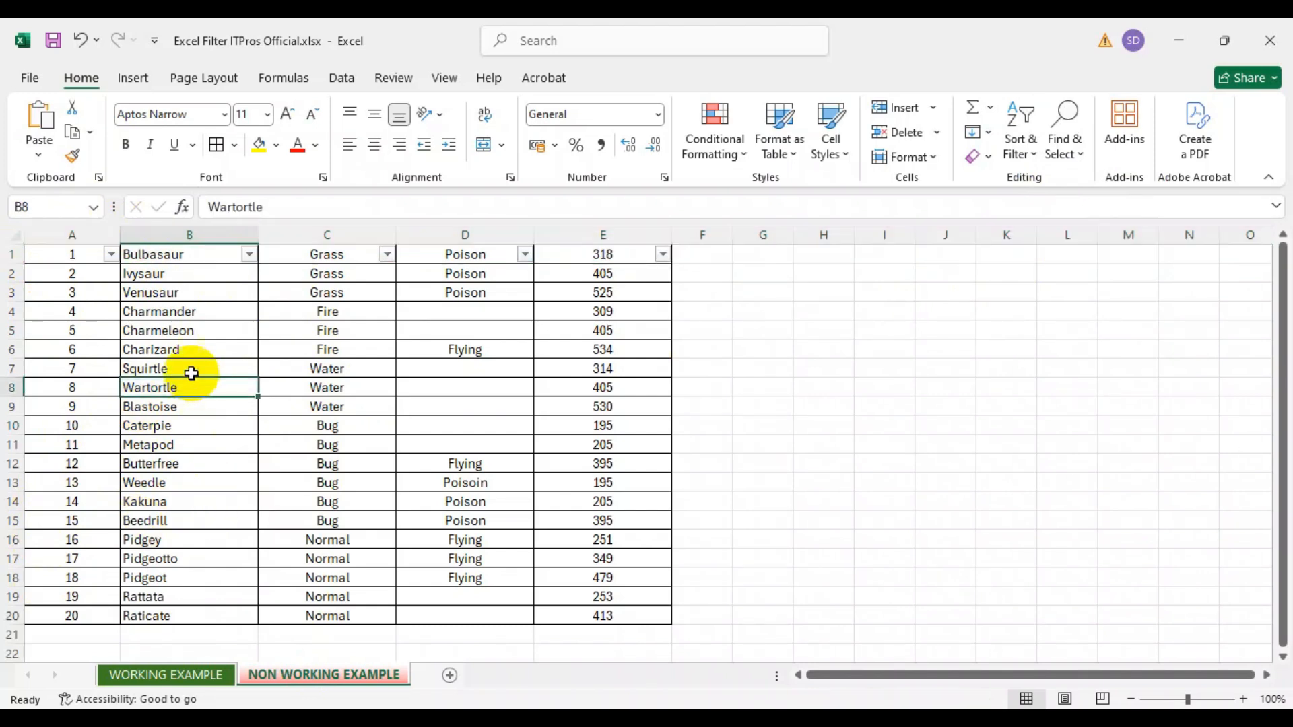
Filter column C to show only Normal entries and inspect how row 1 is treated as the header
click(389, 254)
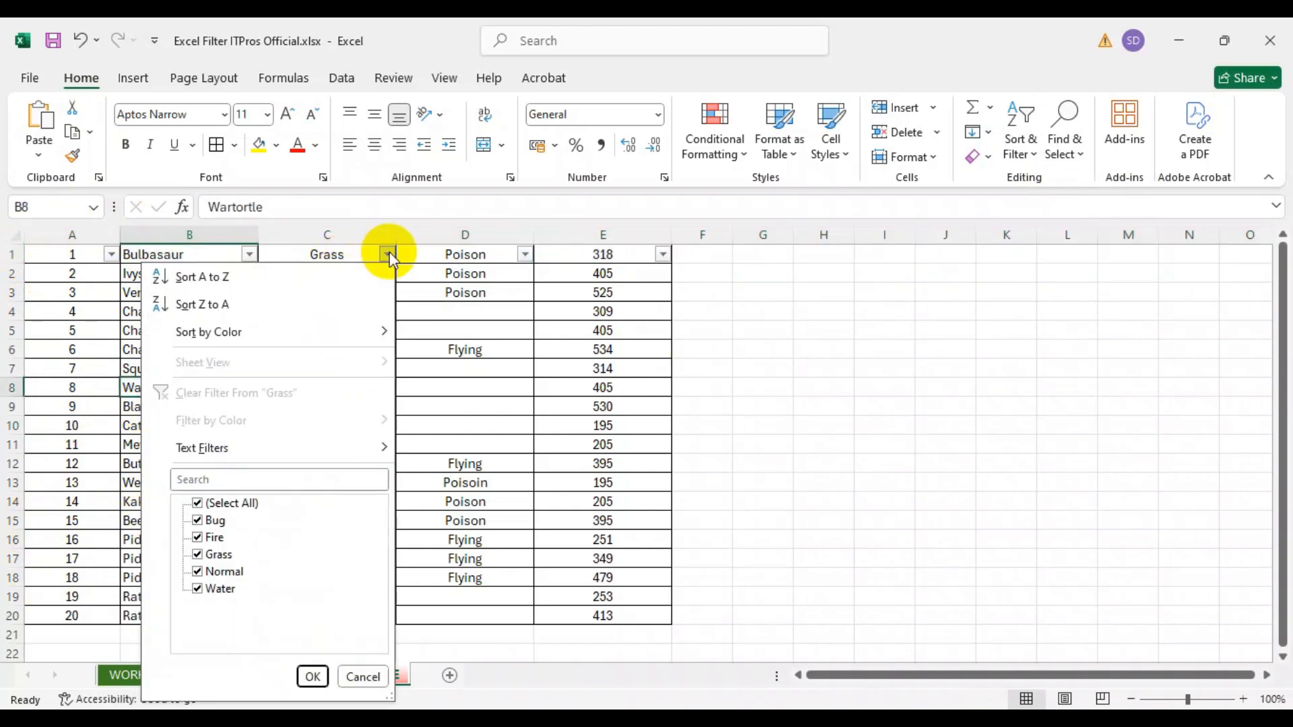
click(235, 505)
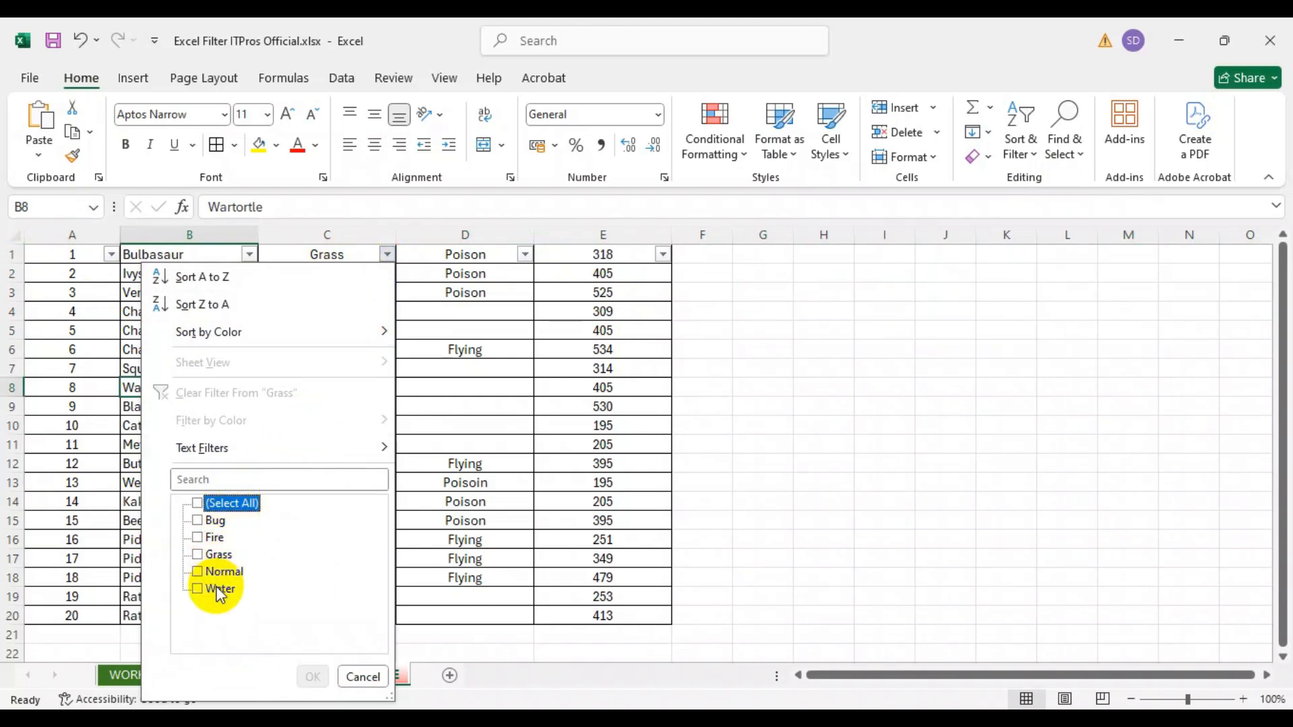
click(228, 575)
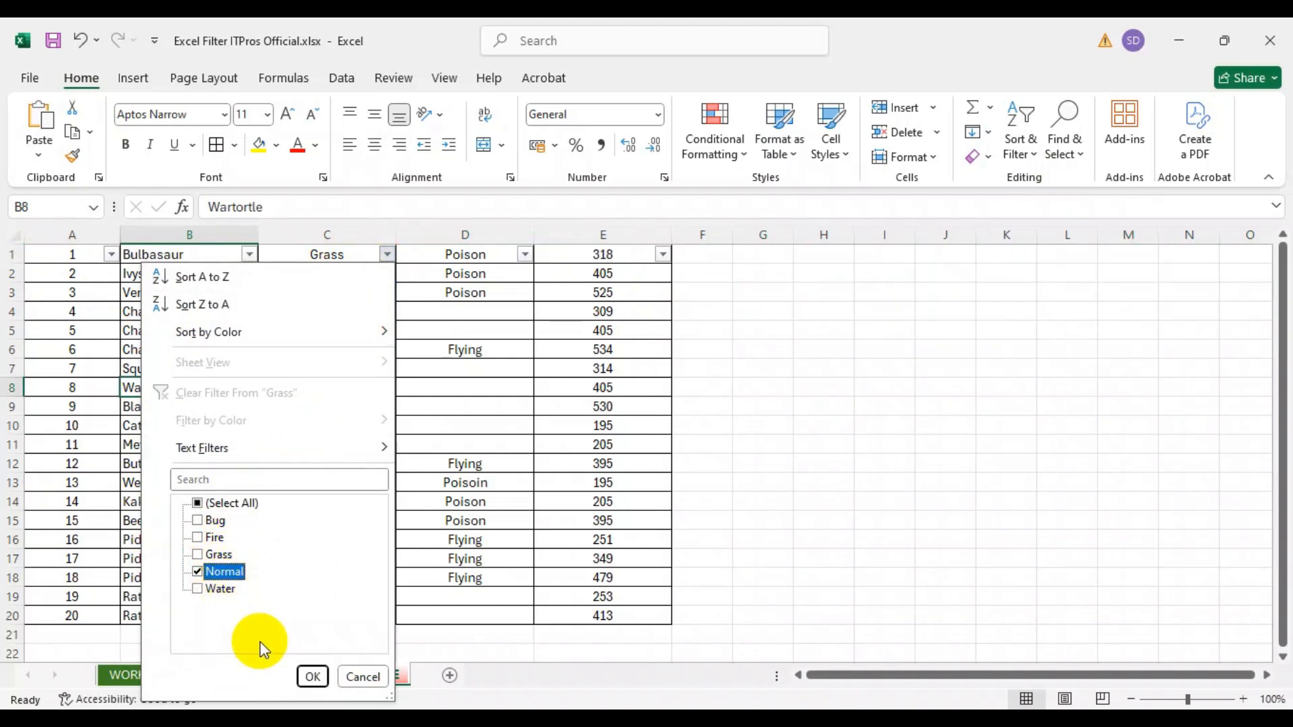
click(312, 676)
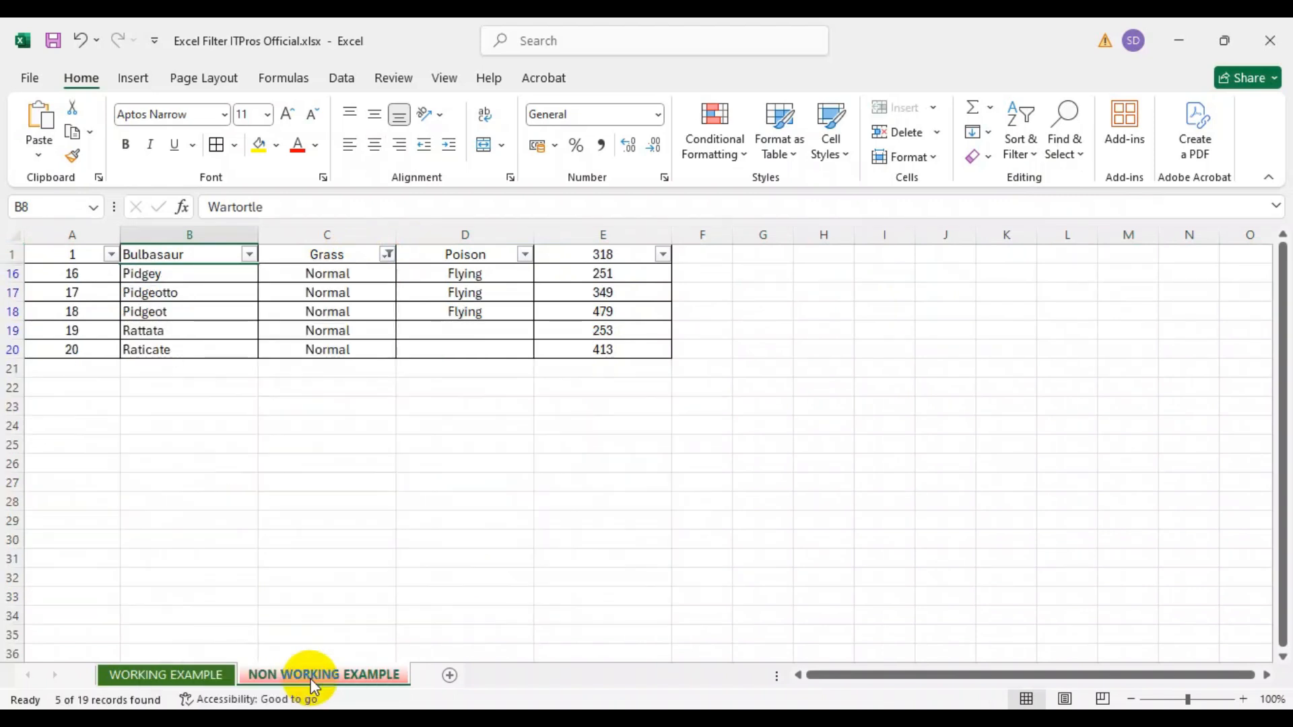
click(323, 255)
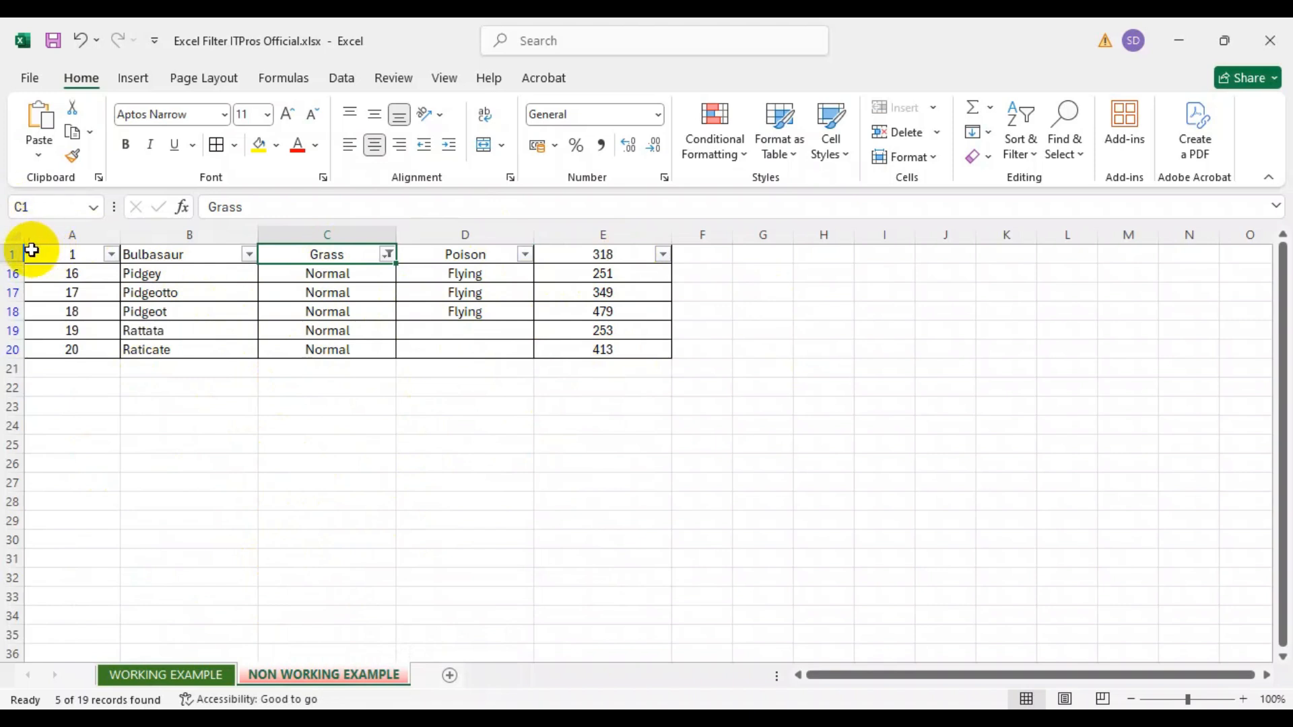
click(9, 252)
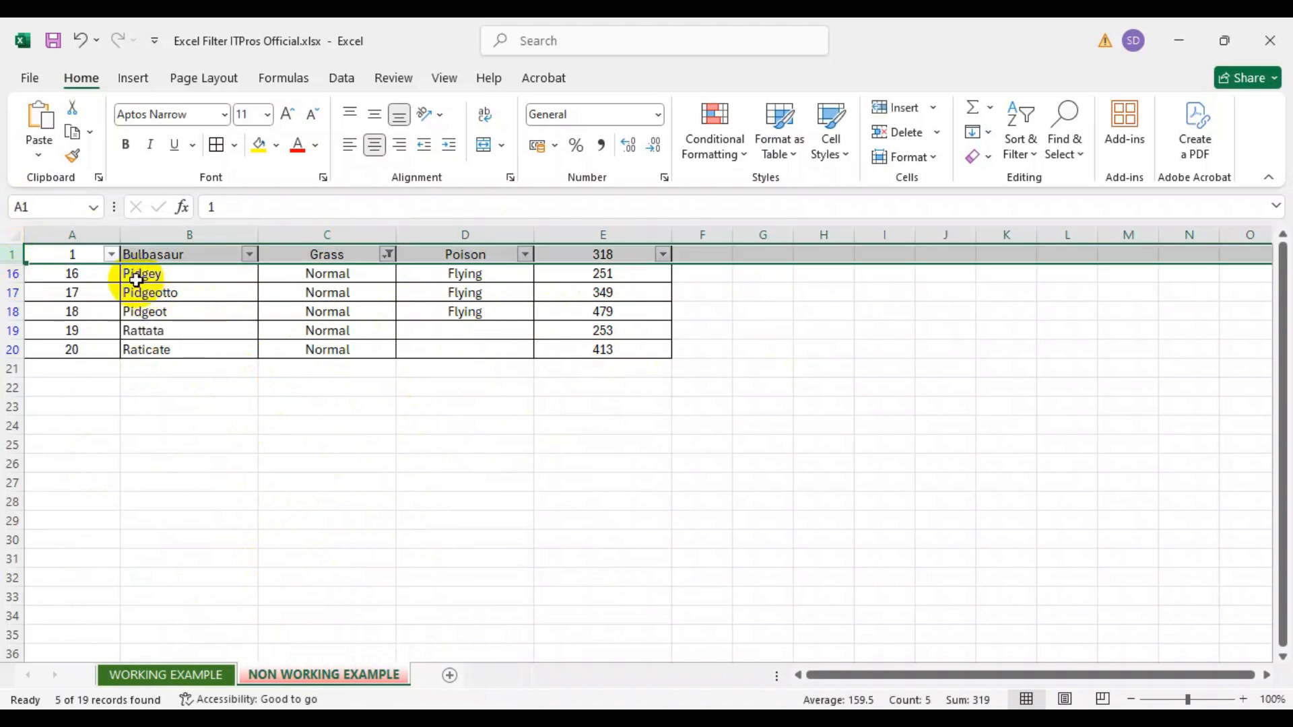
drag(76, 254, 621, 256)
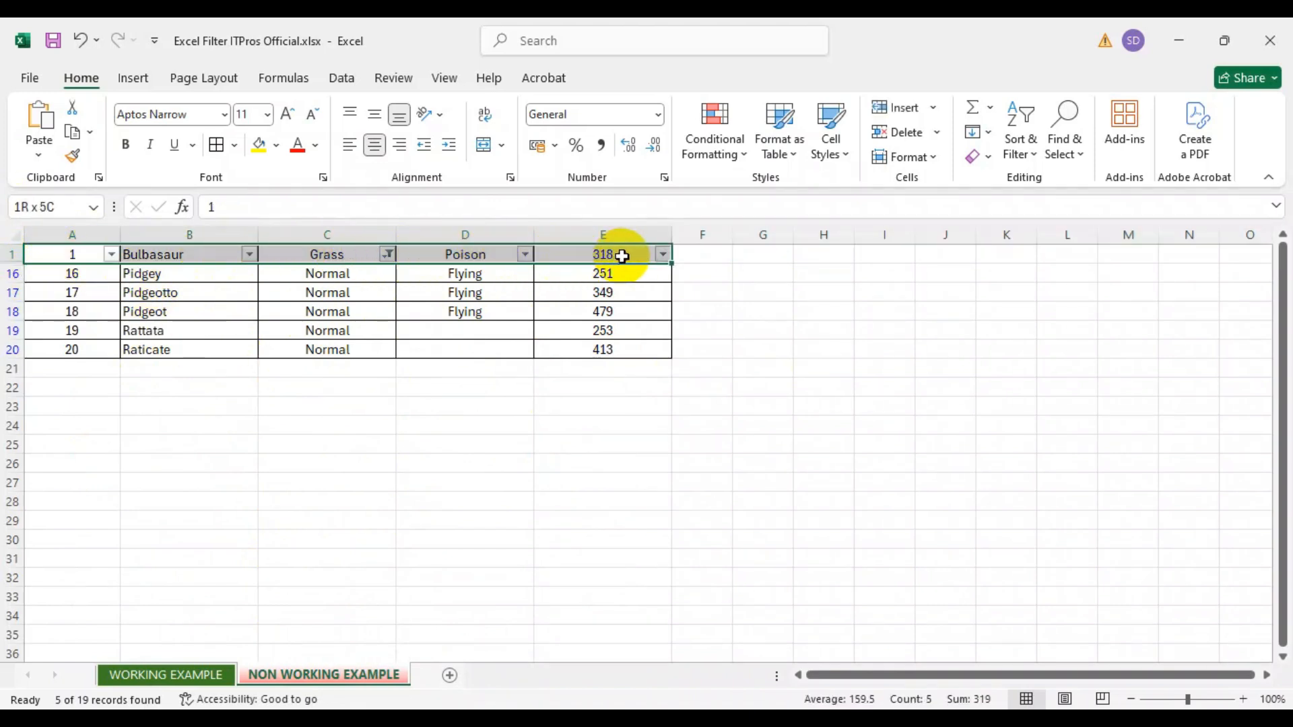
Reselect all values in the column C filter and switch back to the WORKING EXAMPLE sheet
click(388, 254)
click(228, 502)
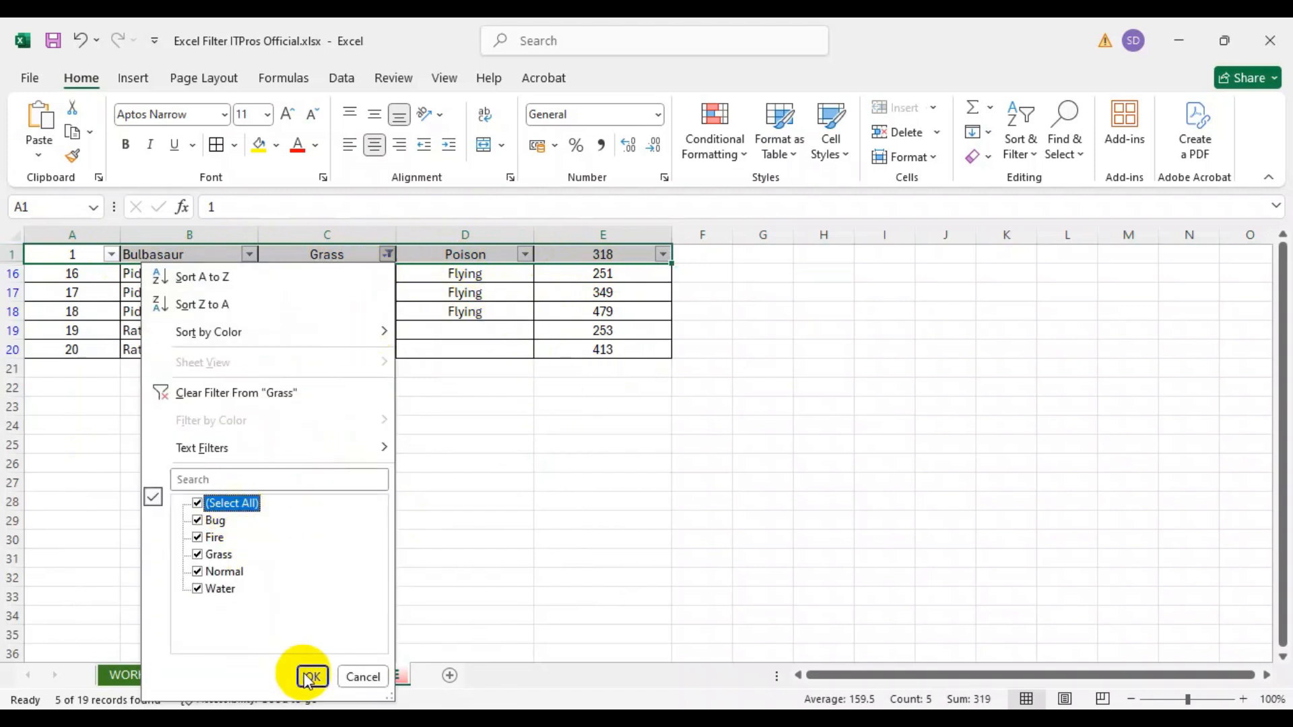
click(312, 676)
click(172, 673)
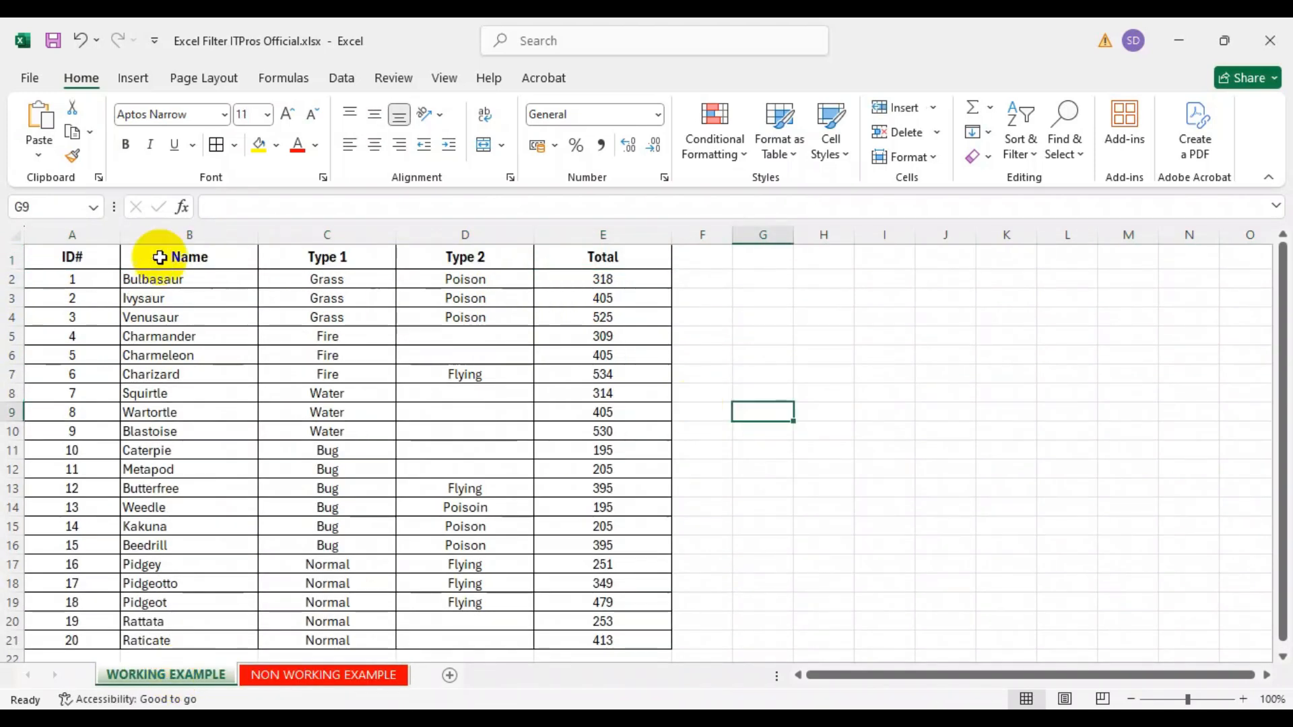
Add filters to the header row A1:E1 on the WORKING EXAMPLE sheet
drag(66, 256, 626, 260)
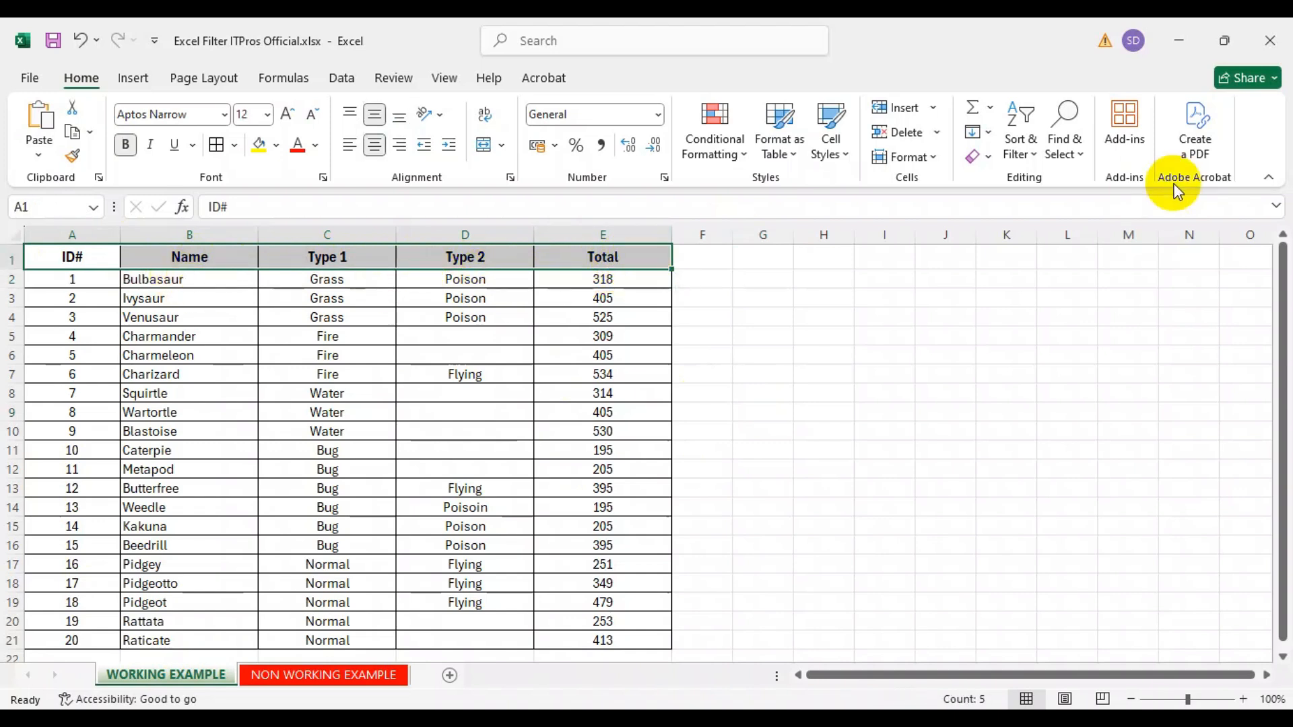
click(1033, 145)
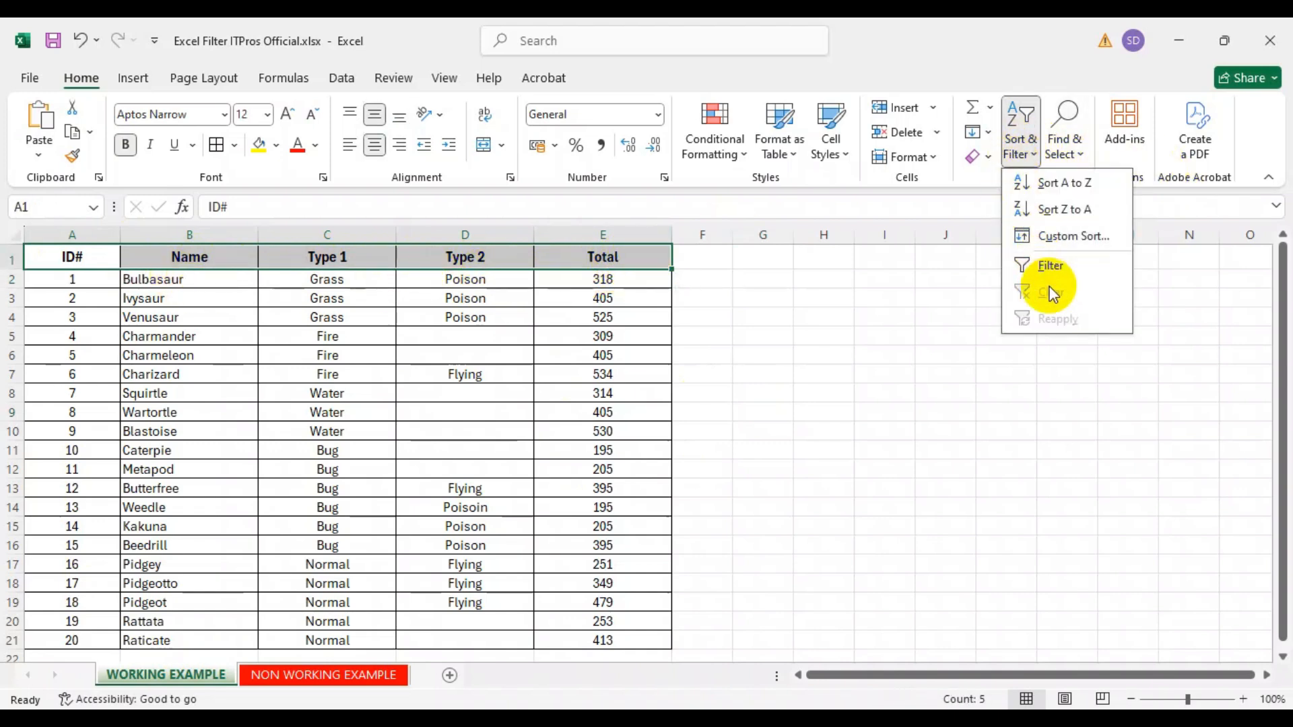
click(1054, 263)
click(469, 371)
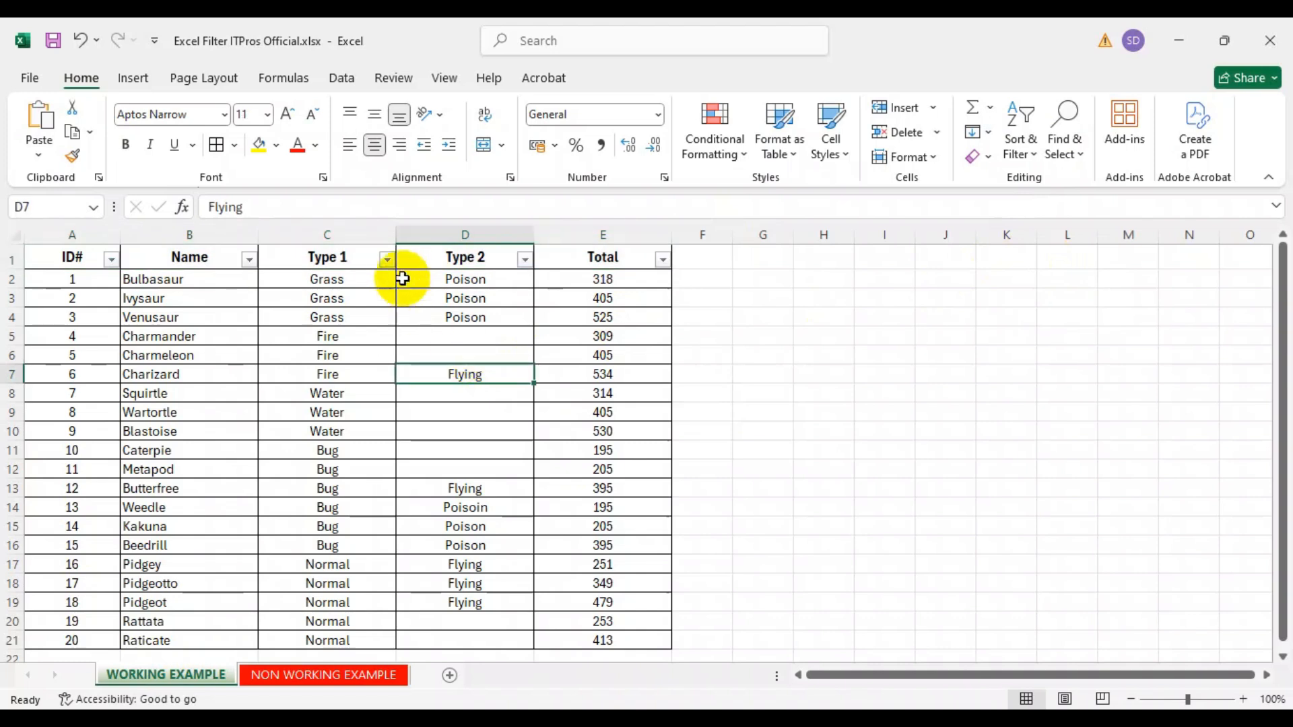
Filter the Type 1 column to show only Grass entries
click(387, 259)
click(225, 493)
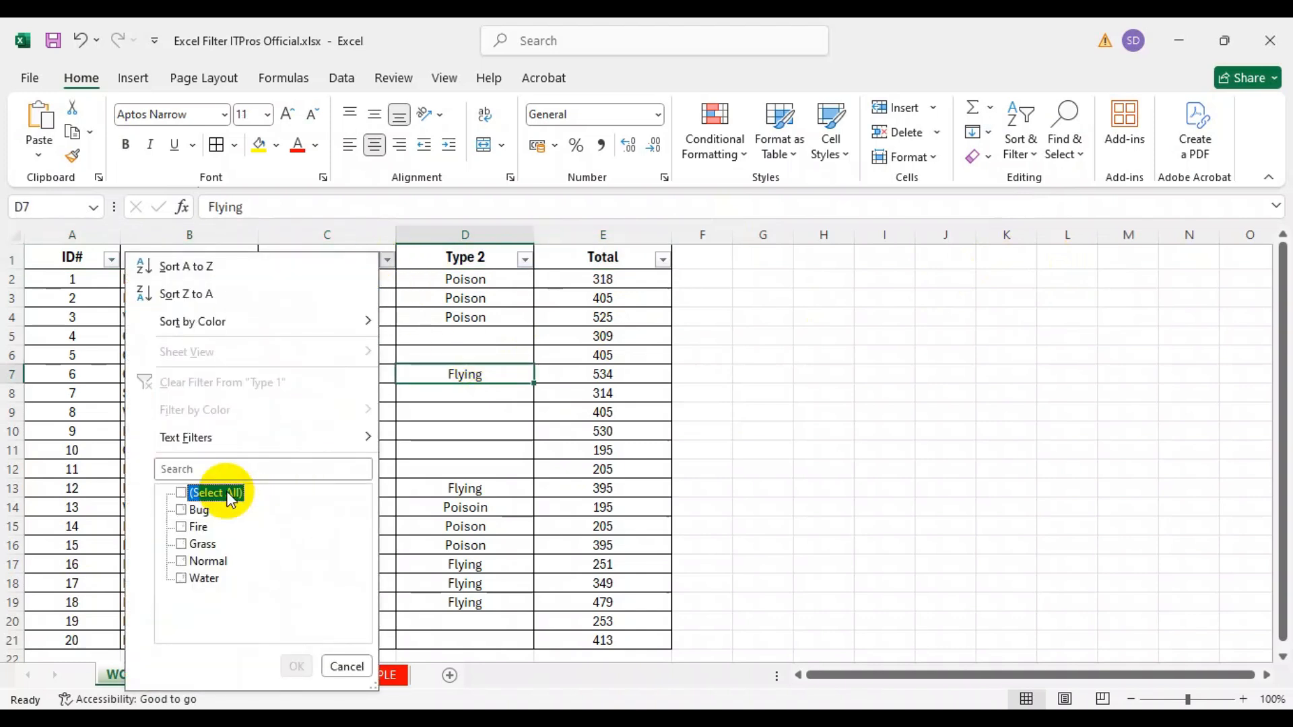
click(203, 546)
click(295, 666)
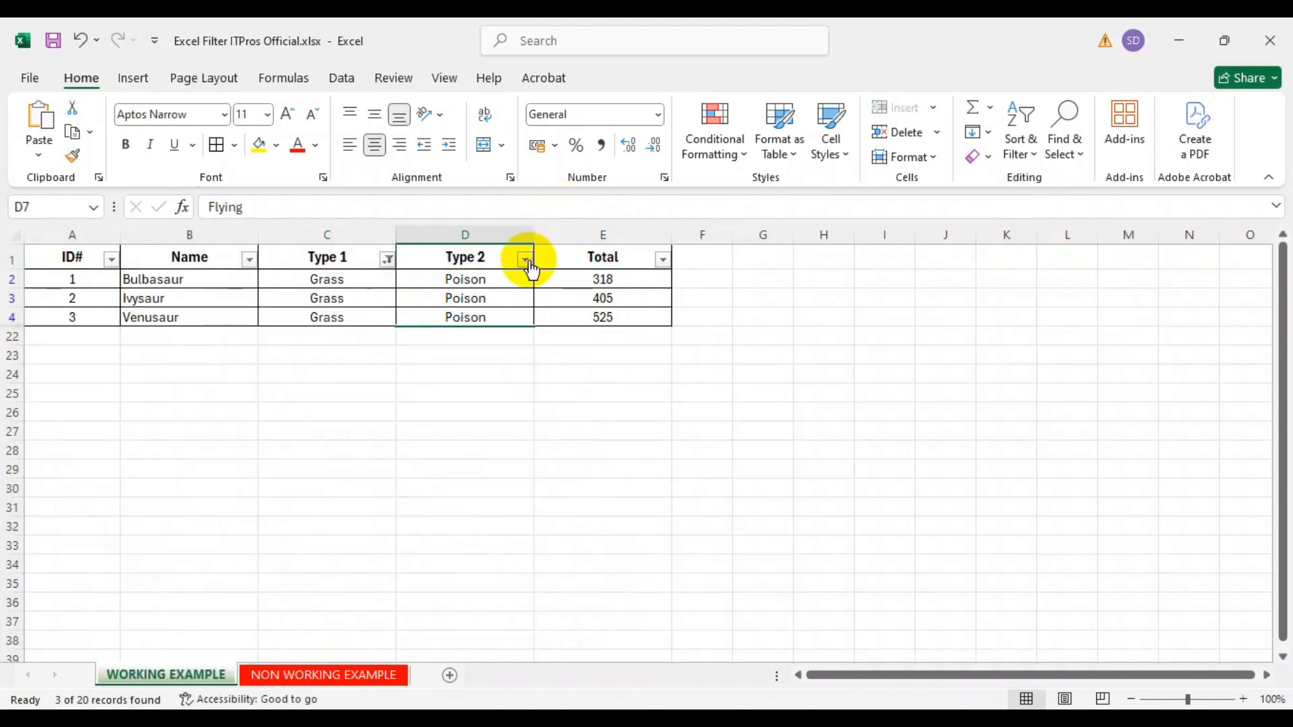
Reselect all values in the Type 1 filter, clear them again and reapply it with only Grass selected
click(387, 259)
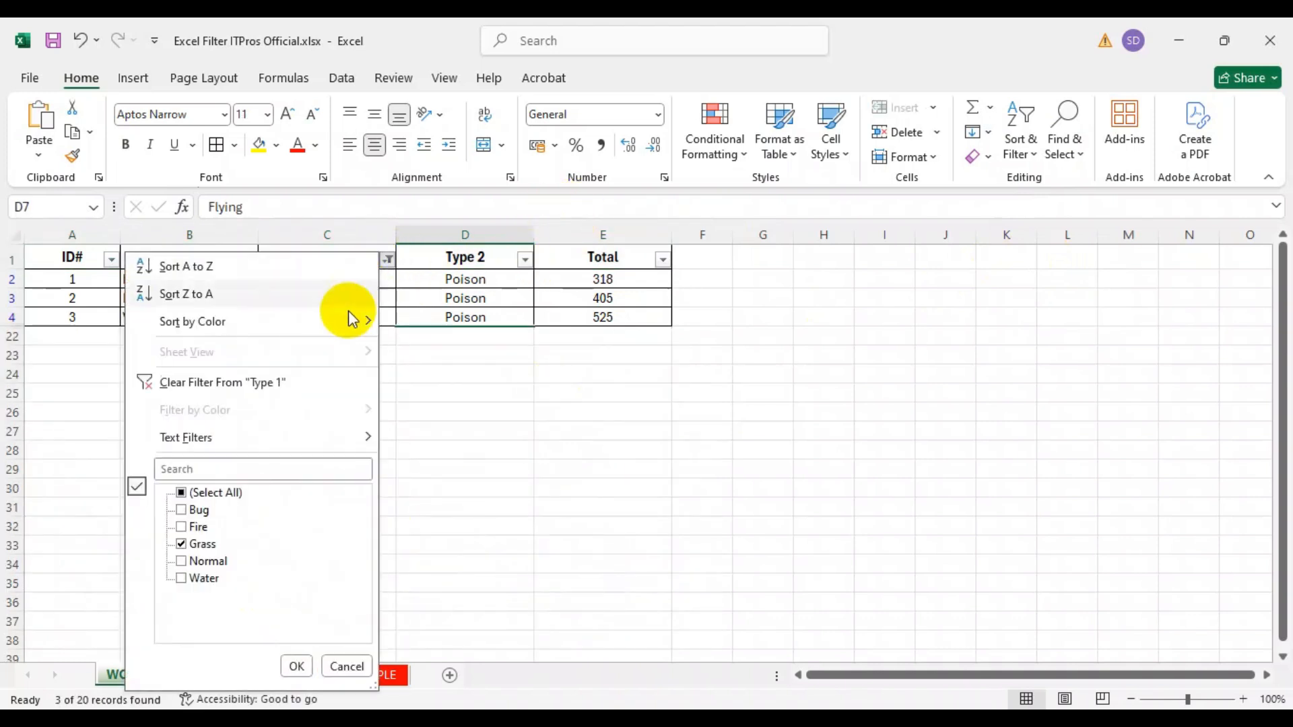
click(202, 562)
click(202, 493)
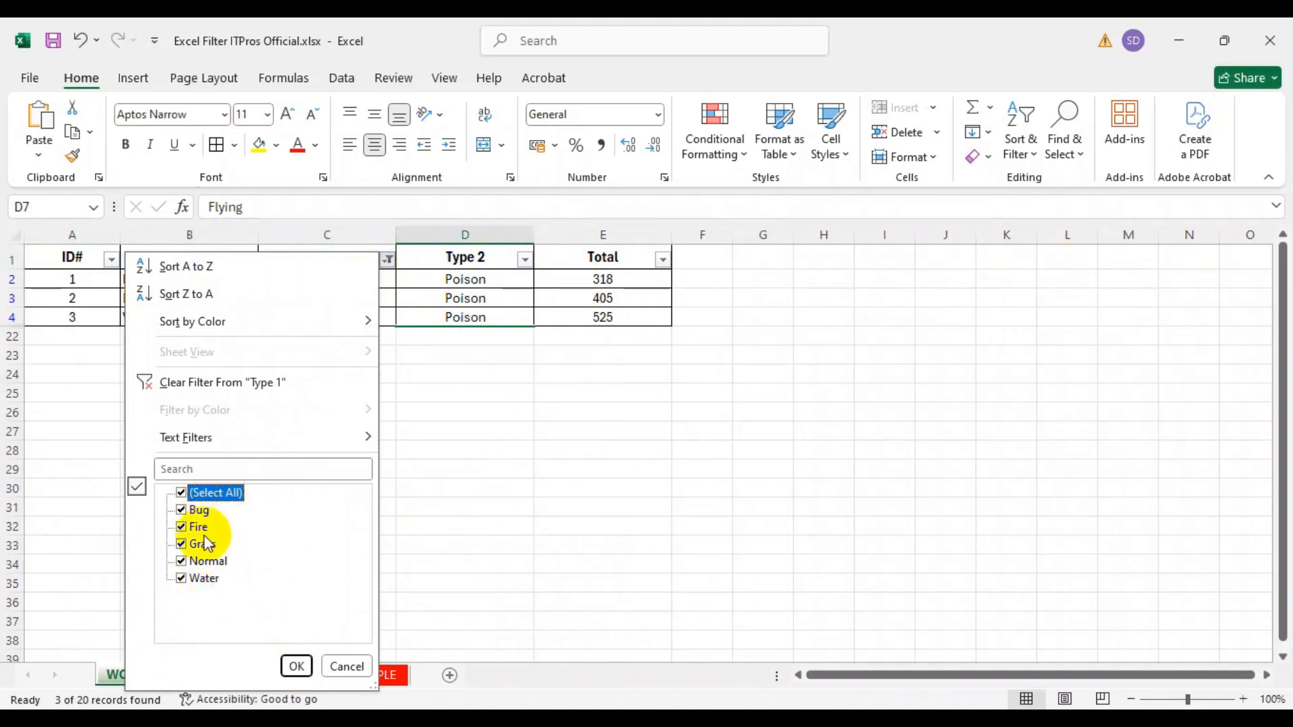
click(202, 492)
click(202, 544)
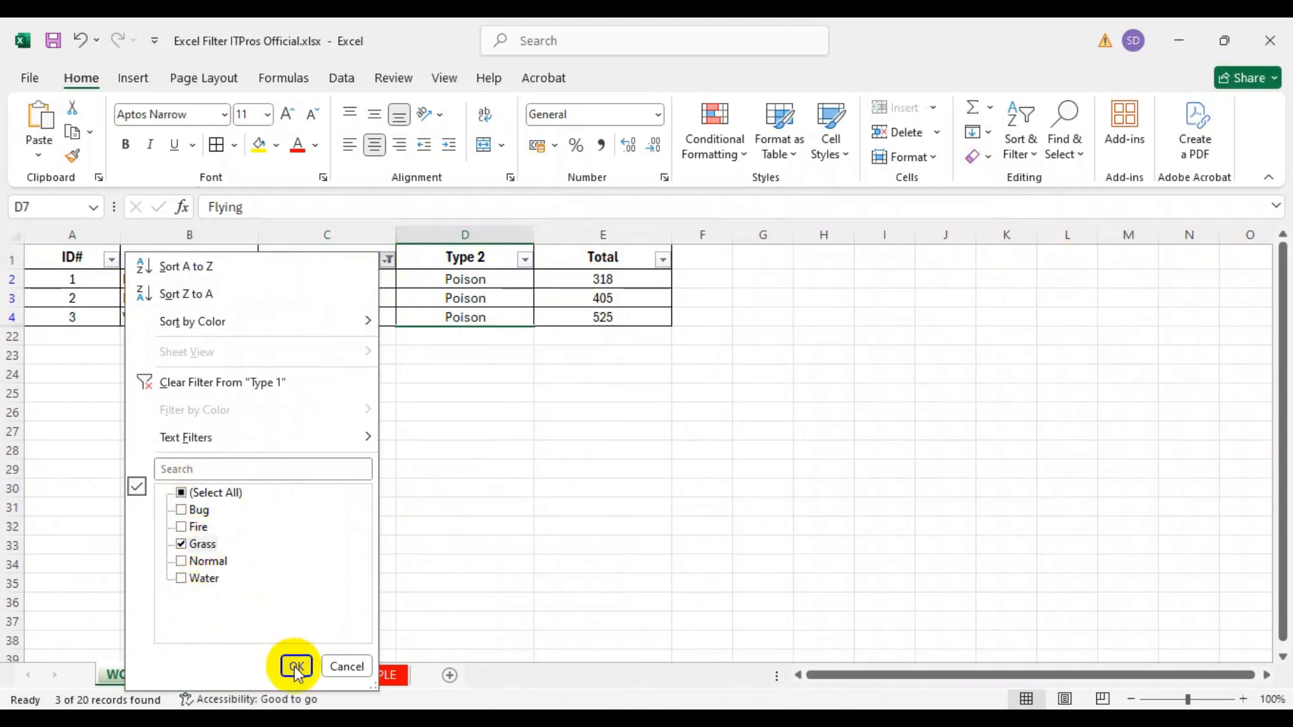
click(296, 666)
Extend the Type 1 filter to include Fire along with Grass
click(389, 260)
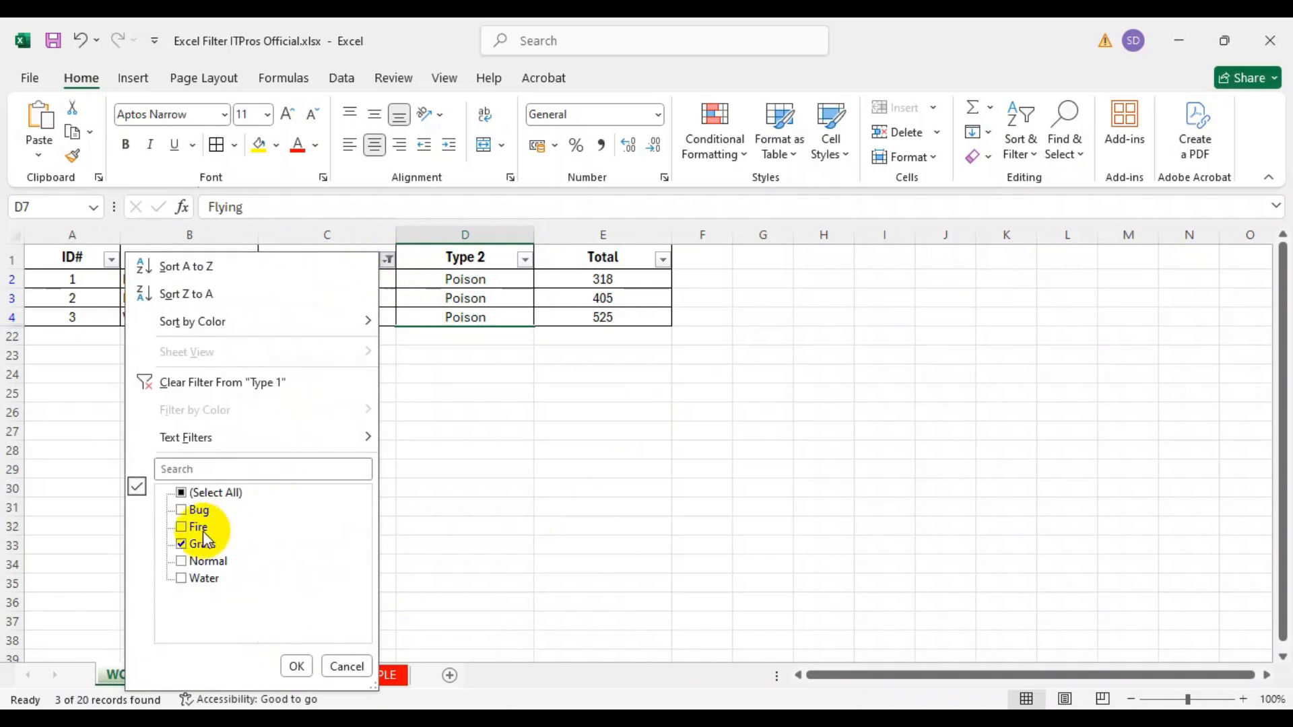
click(296, 667)
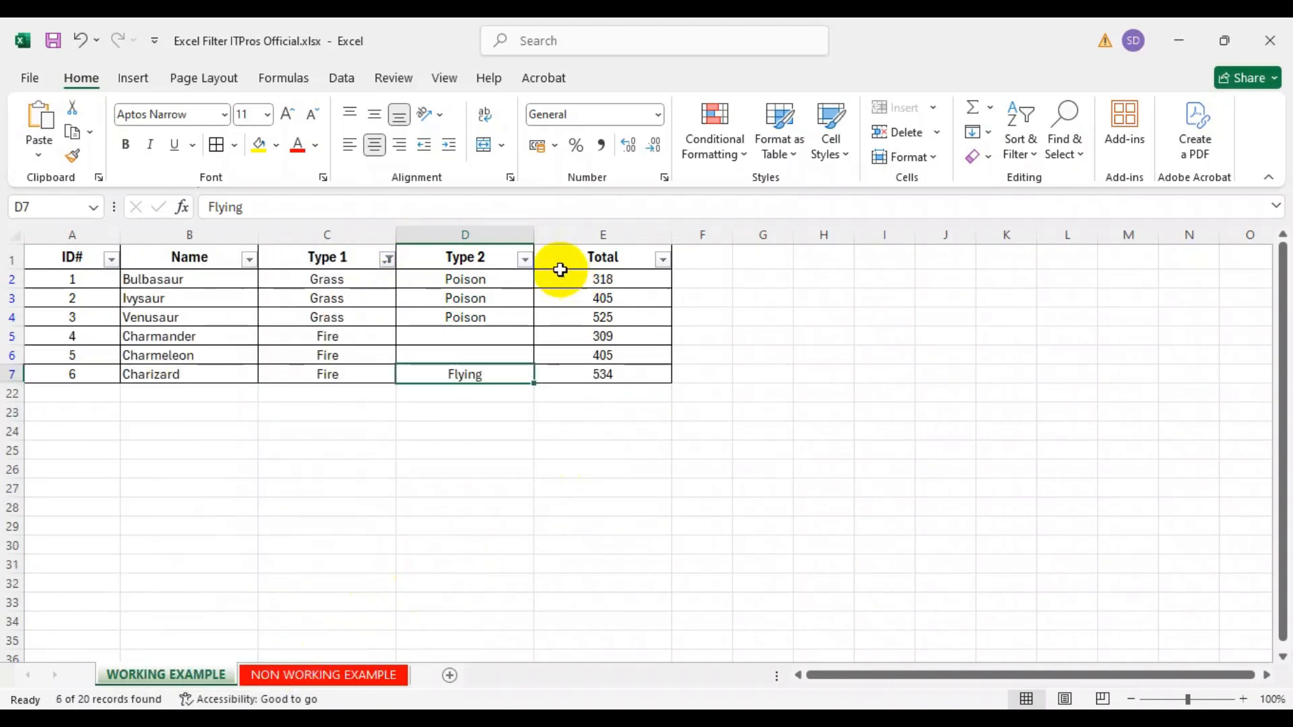
Filter the Type 2 column to show only blanks and check the Type 1 and Type 2 cells of the remaining rows
click(526, 260)
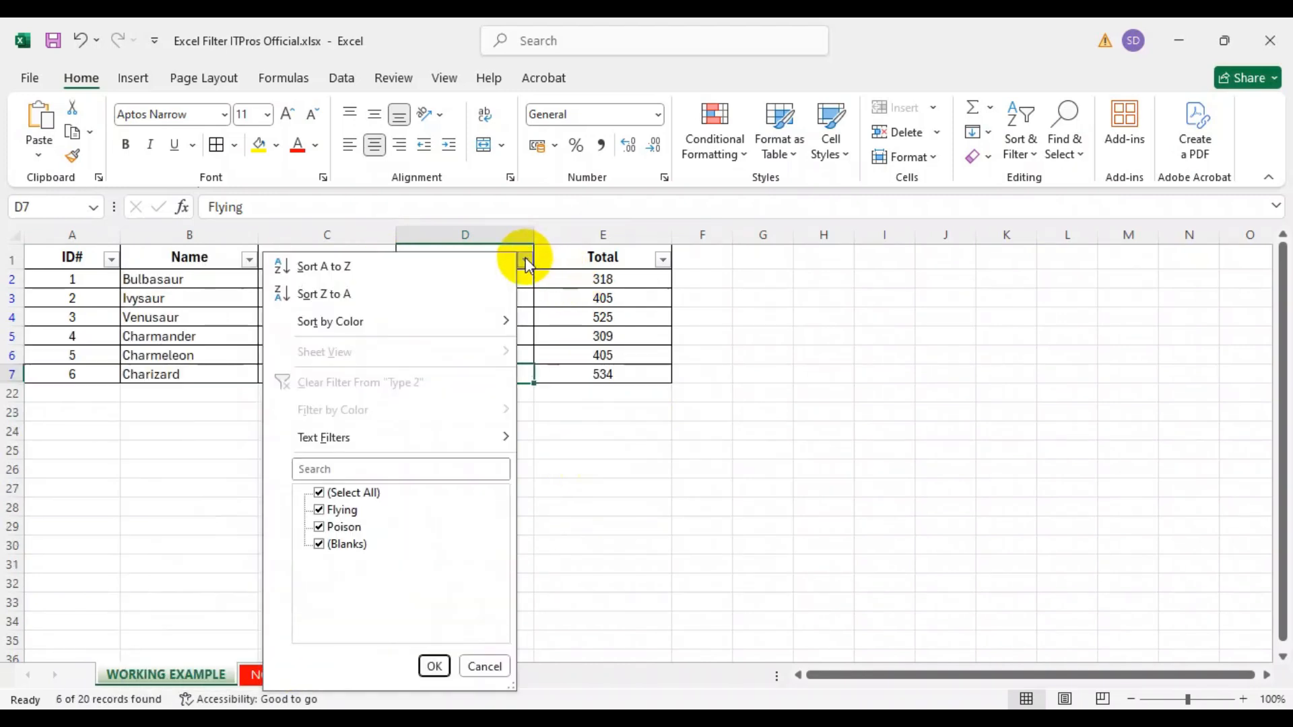
click(337, 509)
click(338, 527)
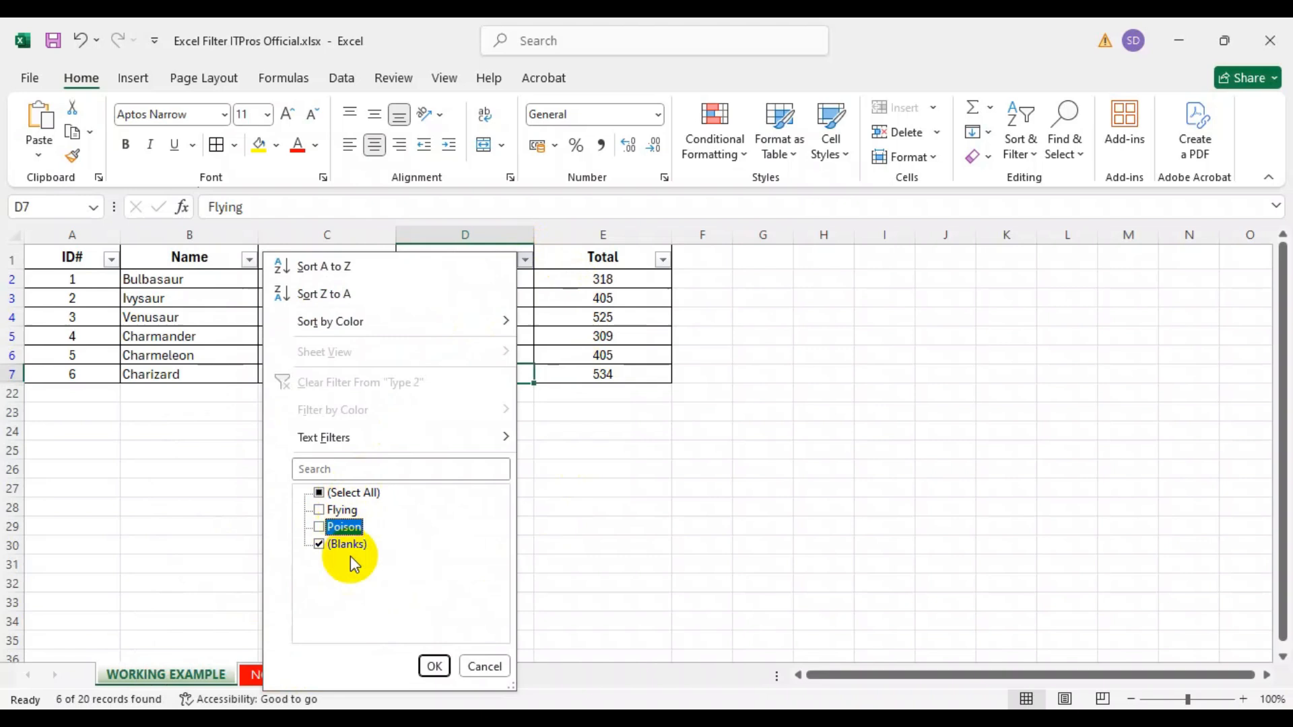
click(434, 666)
drag(449, 280, 436, 313)
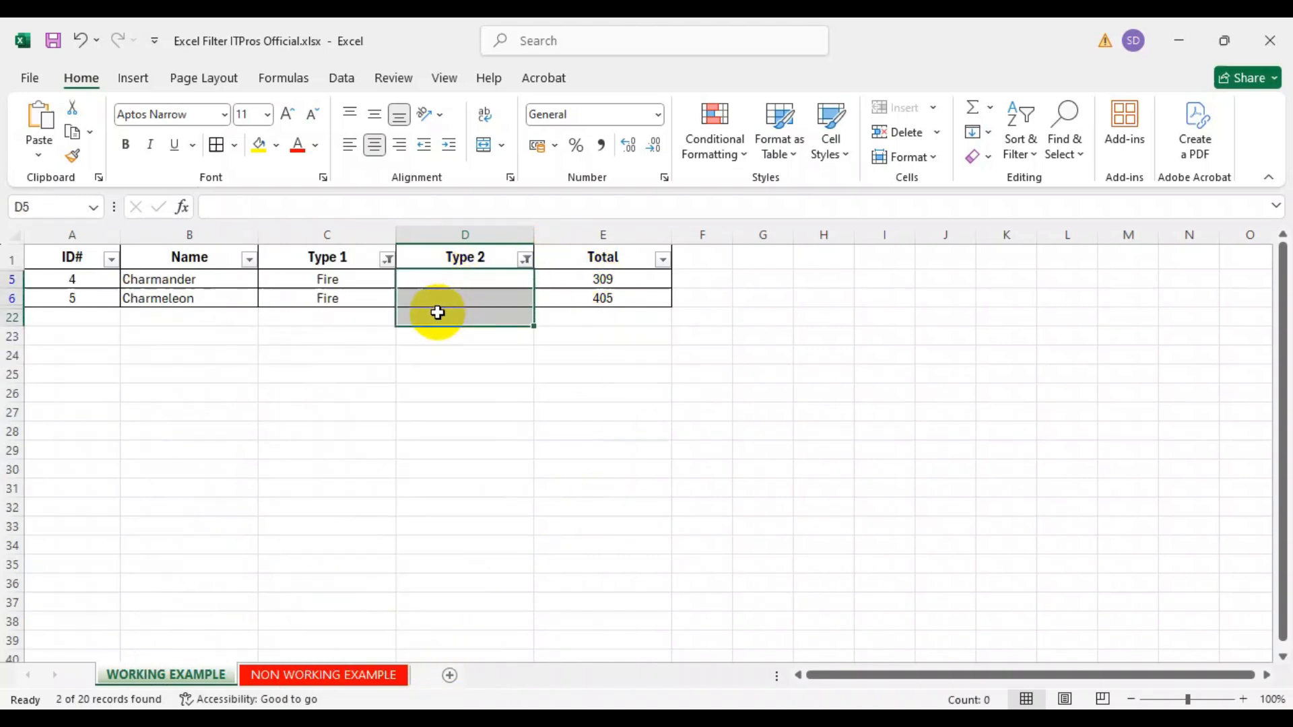
click(345, 302)
click(690, 480)
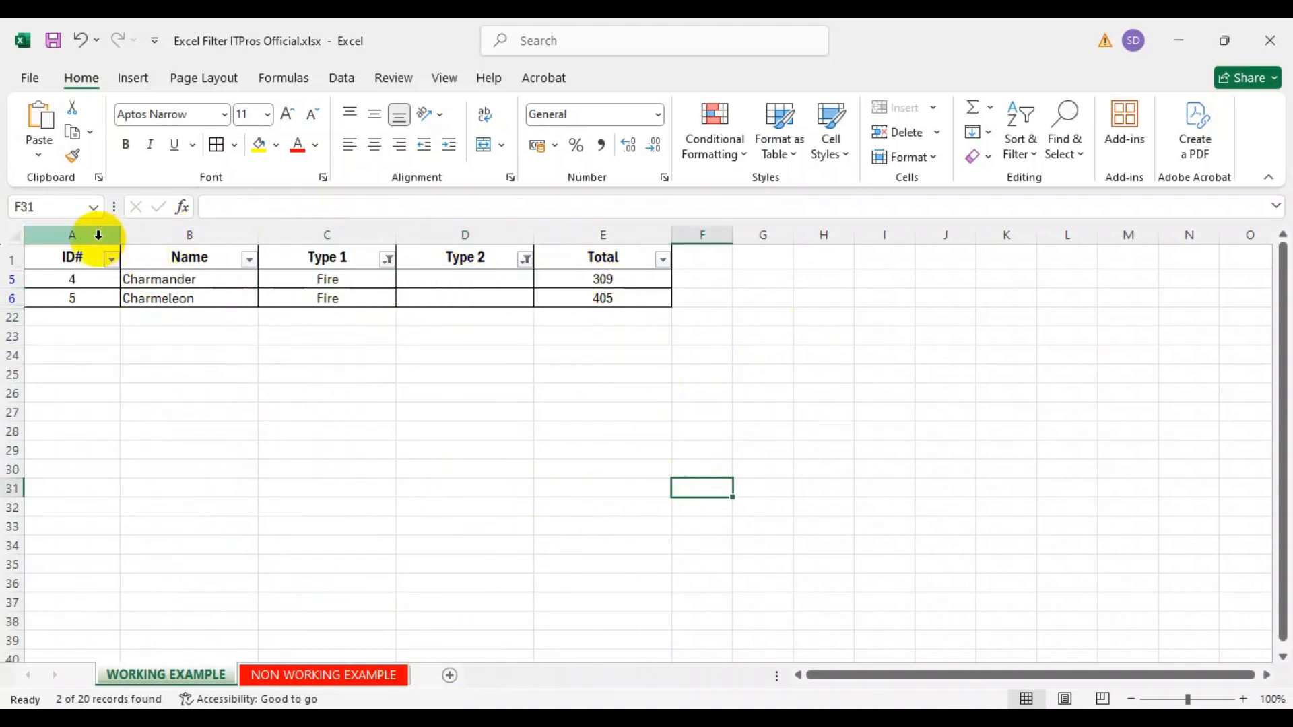
Remove all filters from the WORKING EXAMPLE table so every row is shown without filter controls
drag(70, 252, 618, 300)
click(1031, 145)
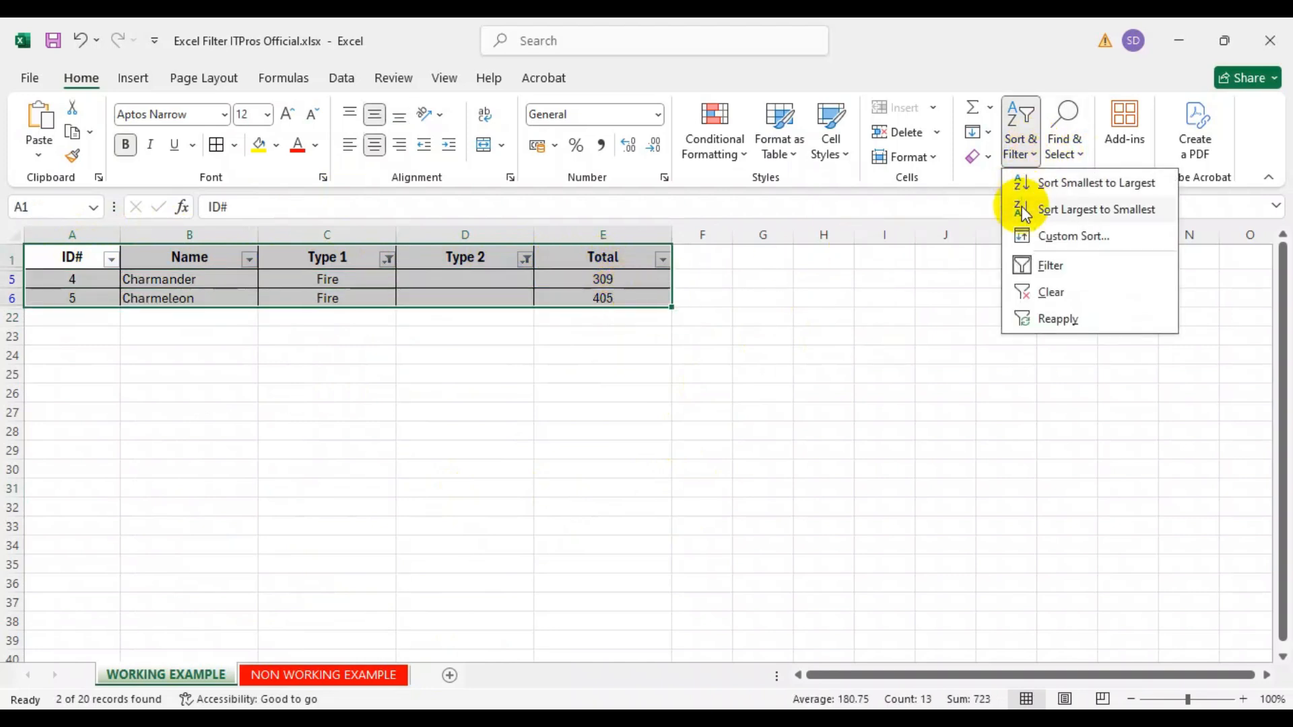
click(1050, 294)
click(766, 450)
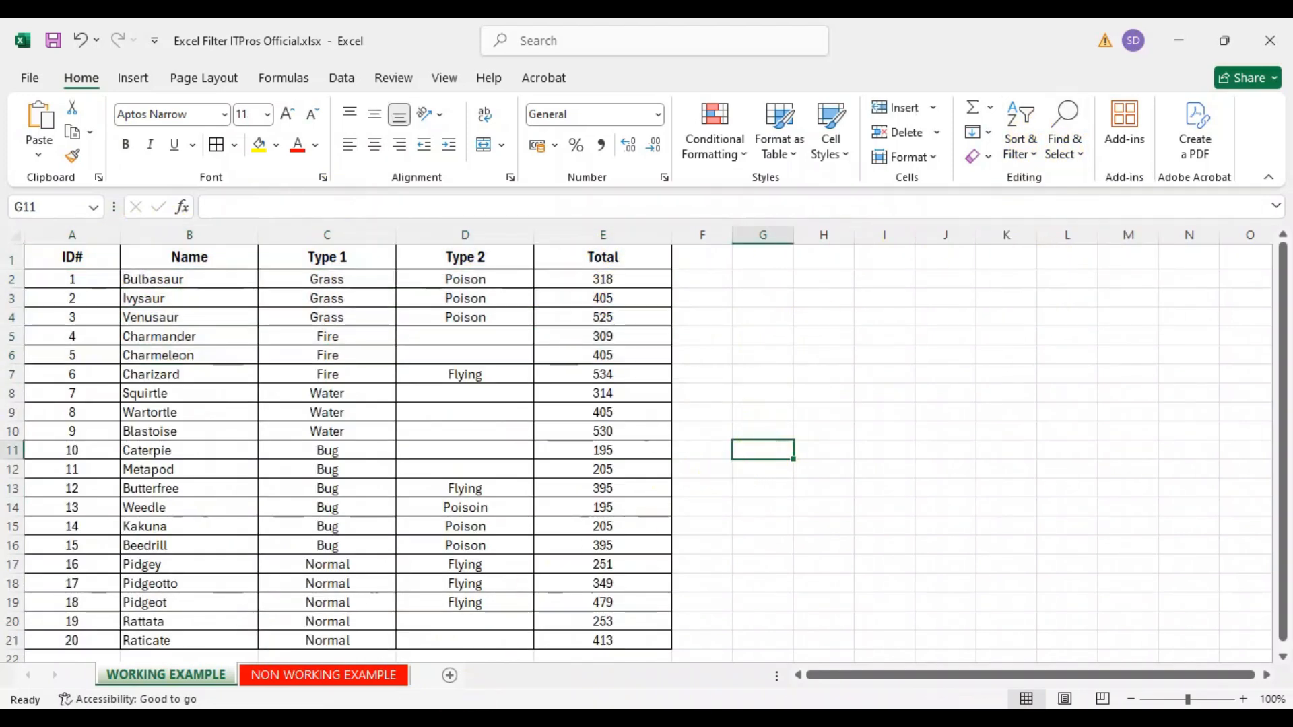